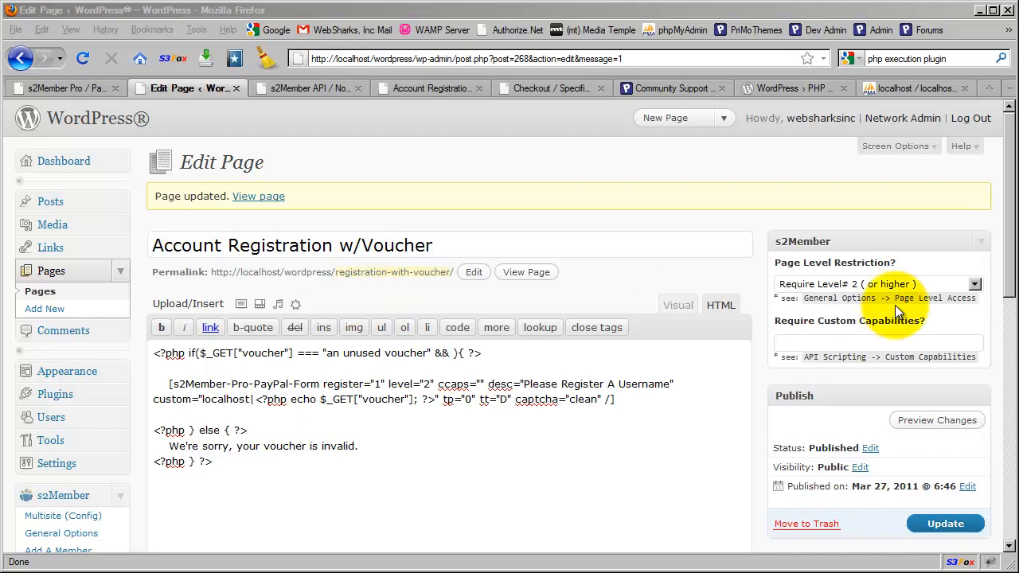
Step: Set the s2Member Page Level Restriction to the blank option, dropping Require Level 2, and save the page
left_click(895, 287)
left_click(845, 293)
left_click(746, 268)
left_click(353, 293)
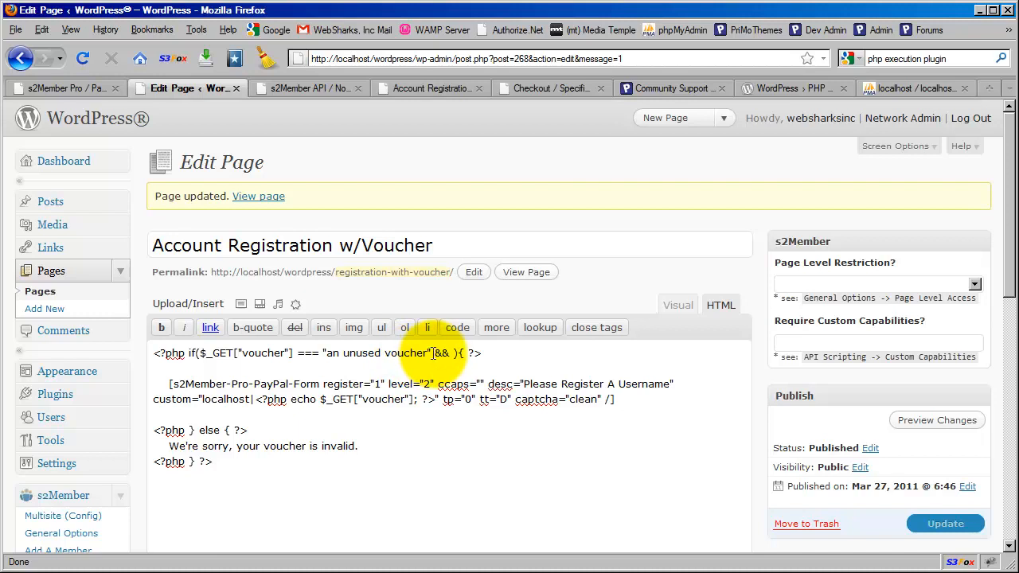
left_click(353, 293)
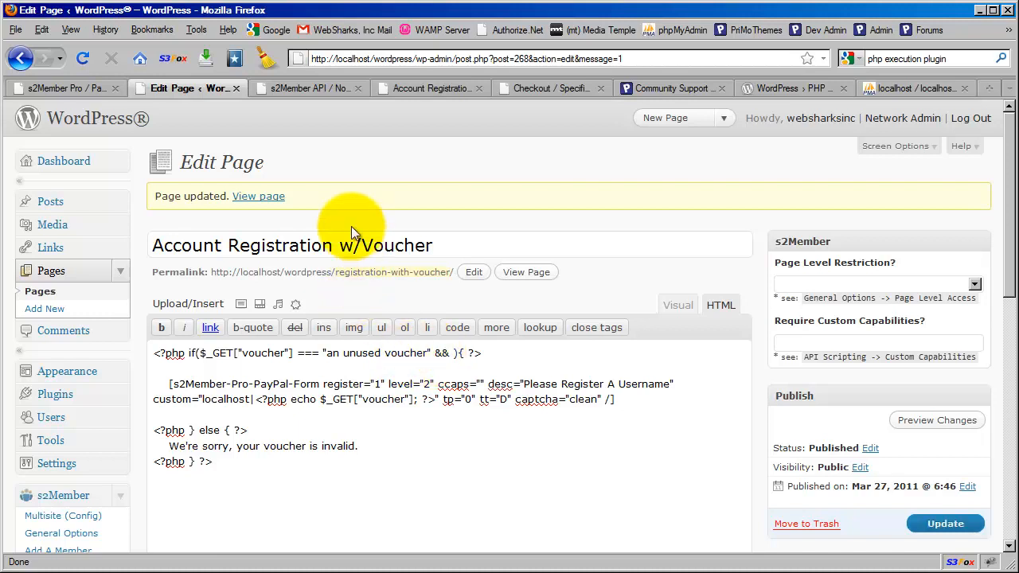
left_click(348, 299)
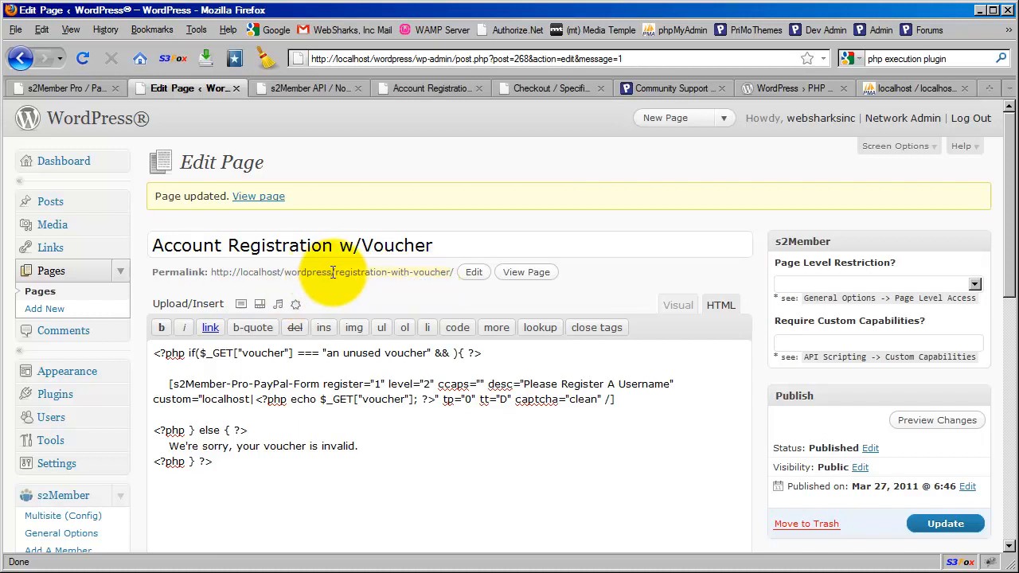
left_click_drag(338, 272, 209, 273)
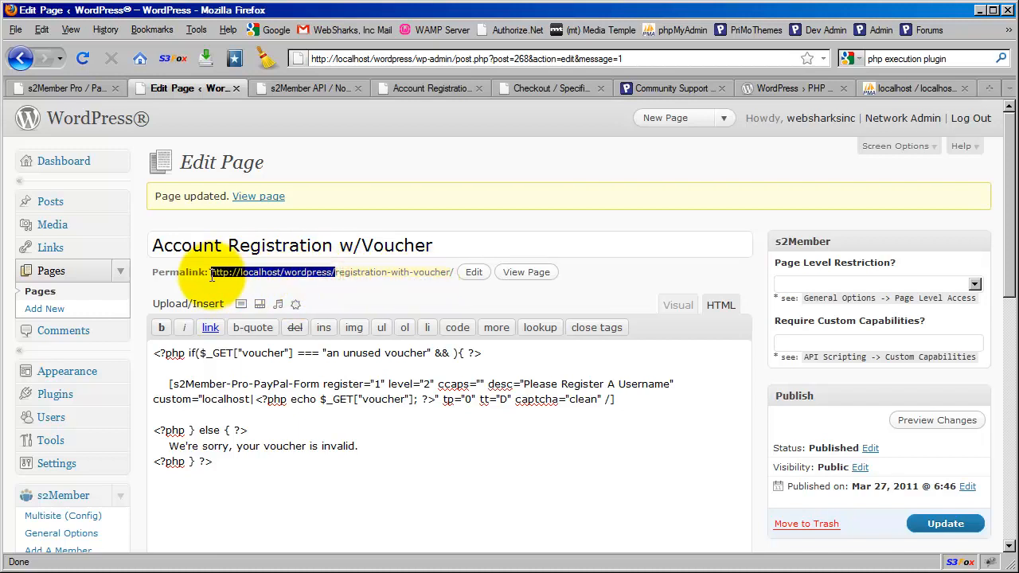
left_click(367, 290)
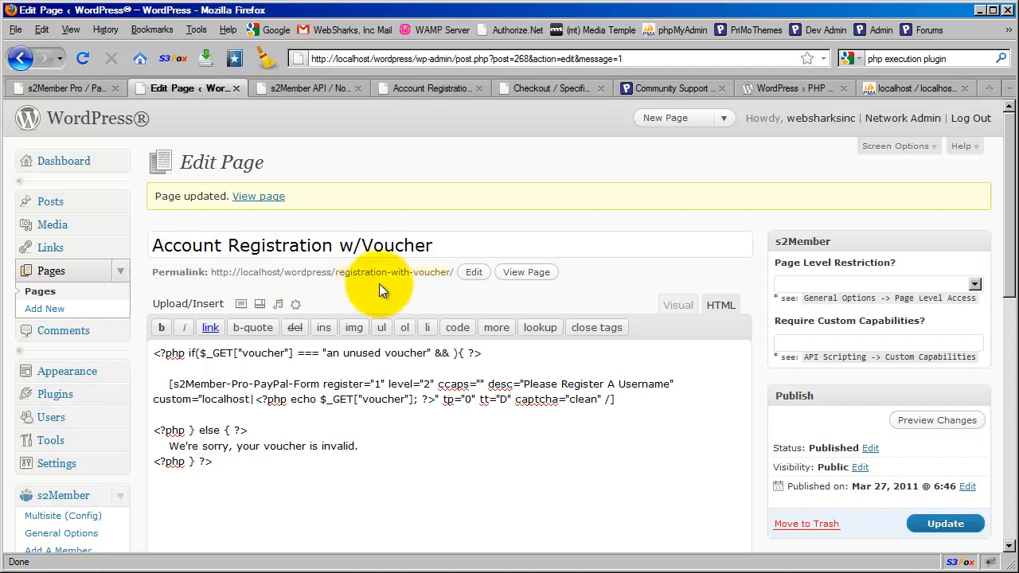
Step: Switch to the live registration page and highlight ?voucher= and its value in the address
left_click(411, 92)
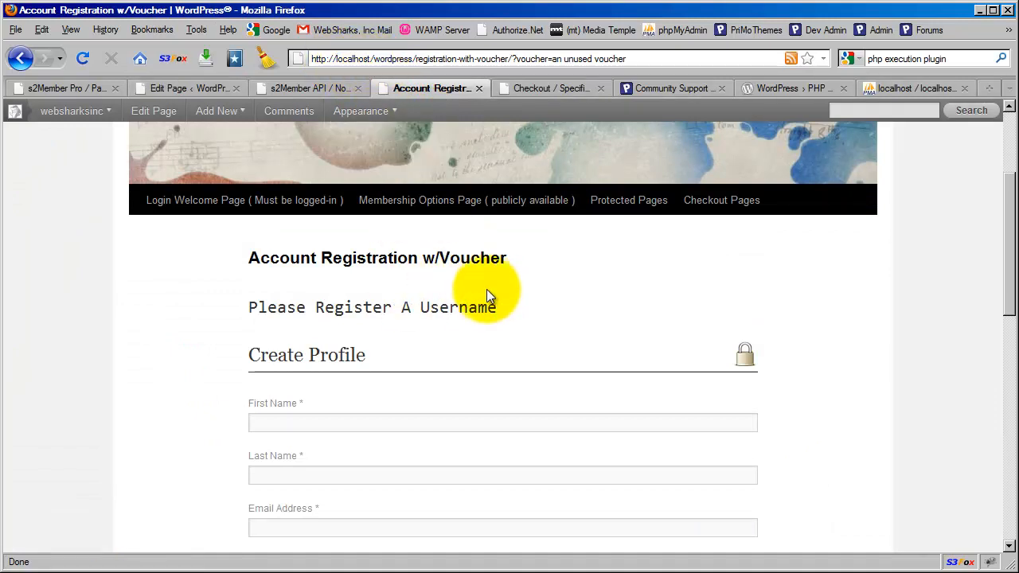
left_click(426, 59)
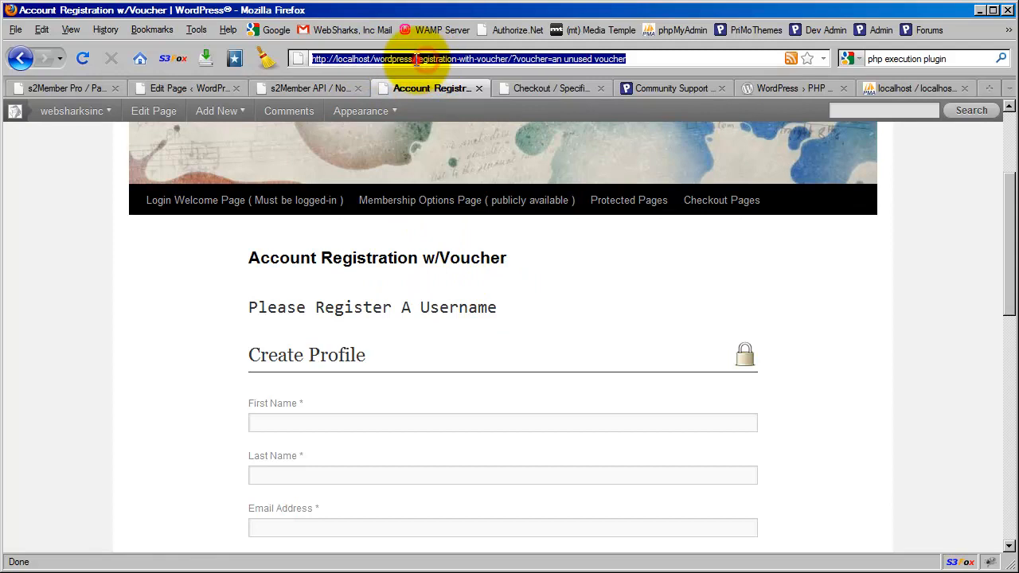
left_click(417, 59)
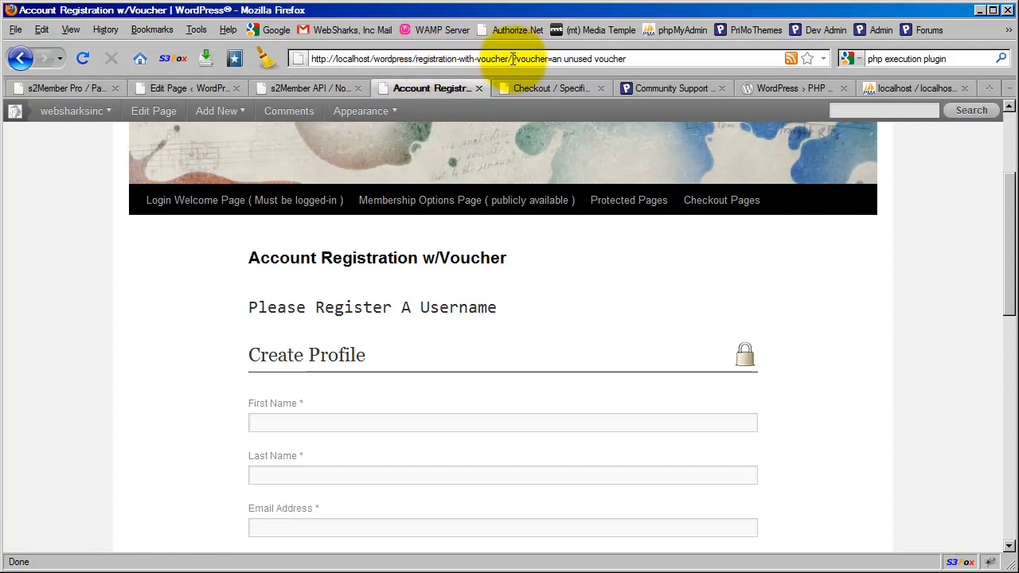
left_click_drag(513, 59, 553, 59)
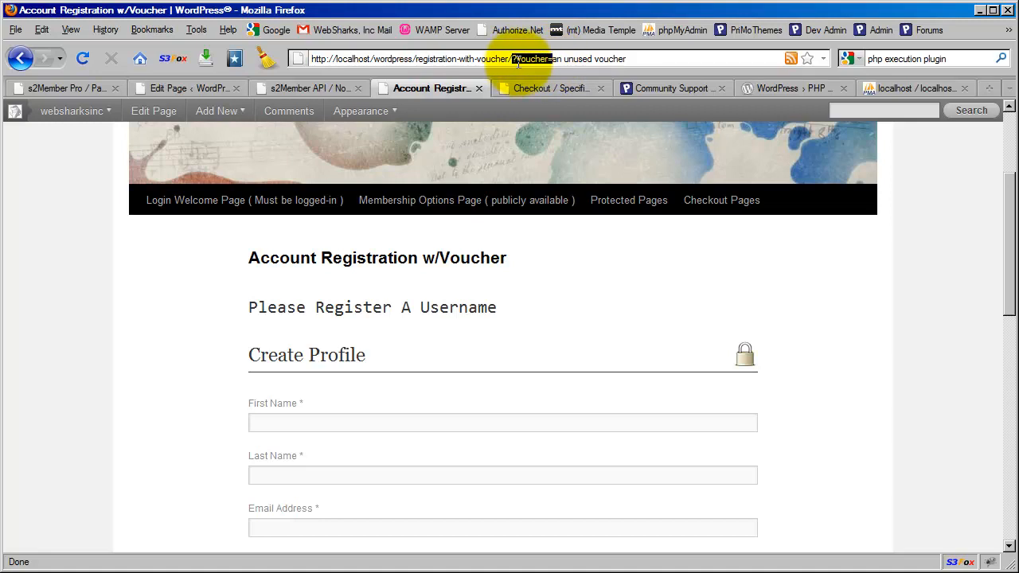
left_click_drag(646, 59, 553, 59)
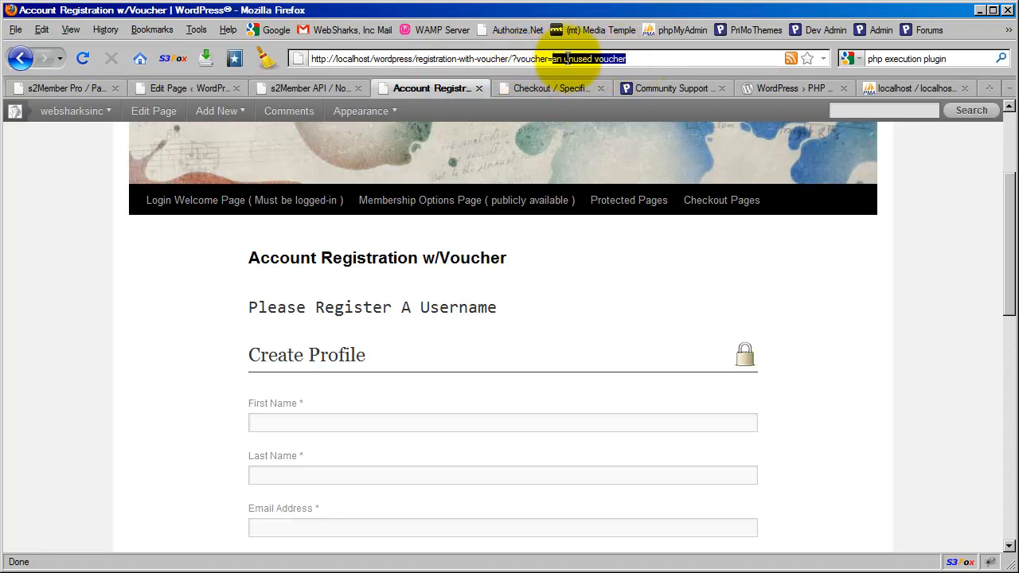
left_click(537, 286)
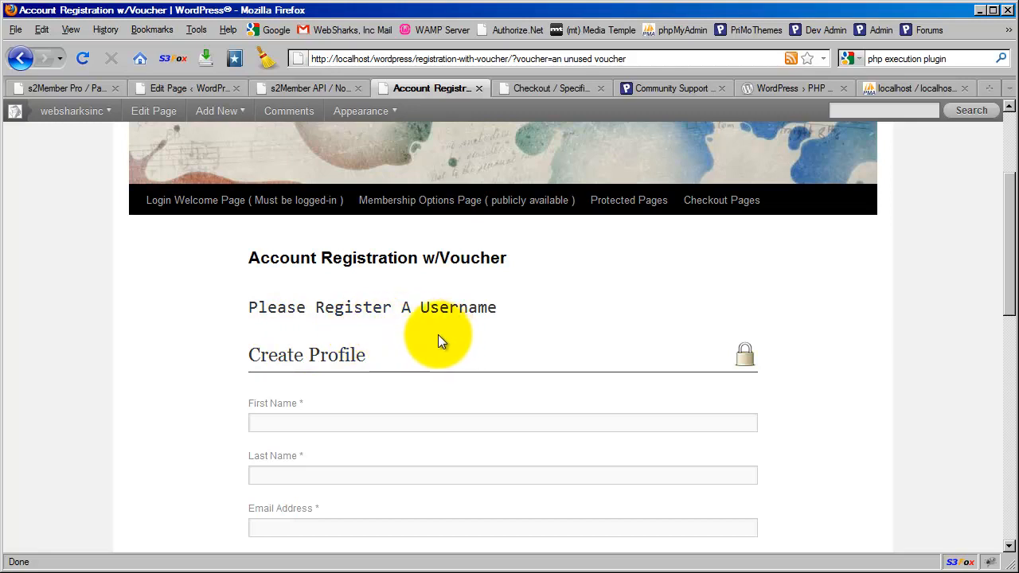
Step: Highlight the voucher parameter name and the unused-voucher value in the address again
left_click(556, 60)
left_click(558, 60)
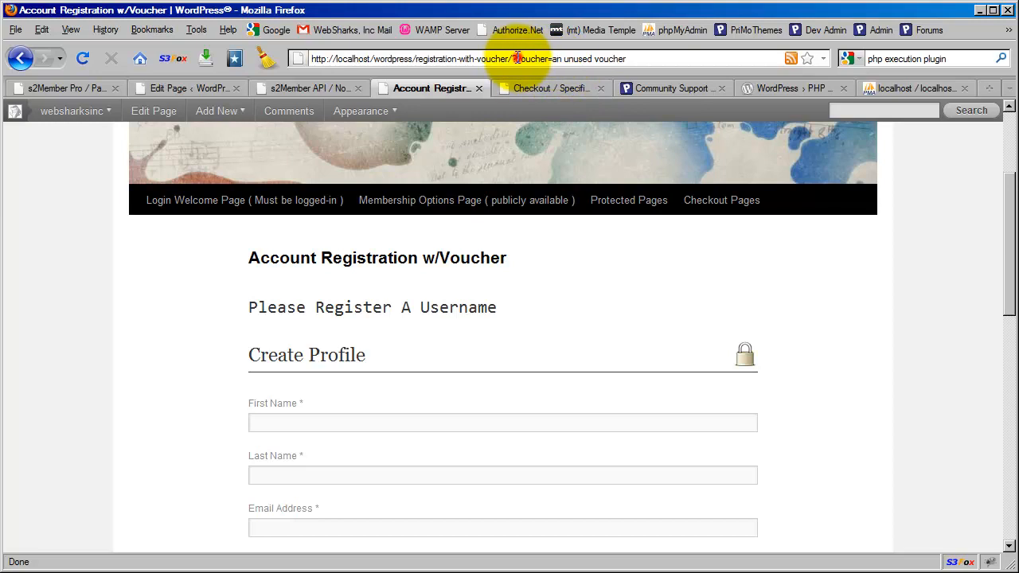
left_click_drag(516, 58, 550, 59)
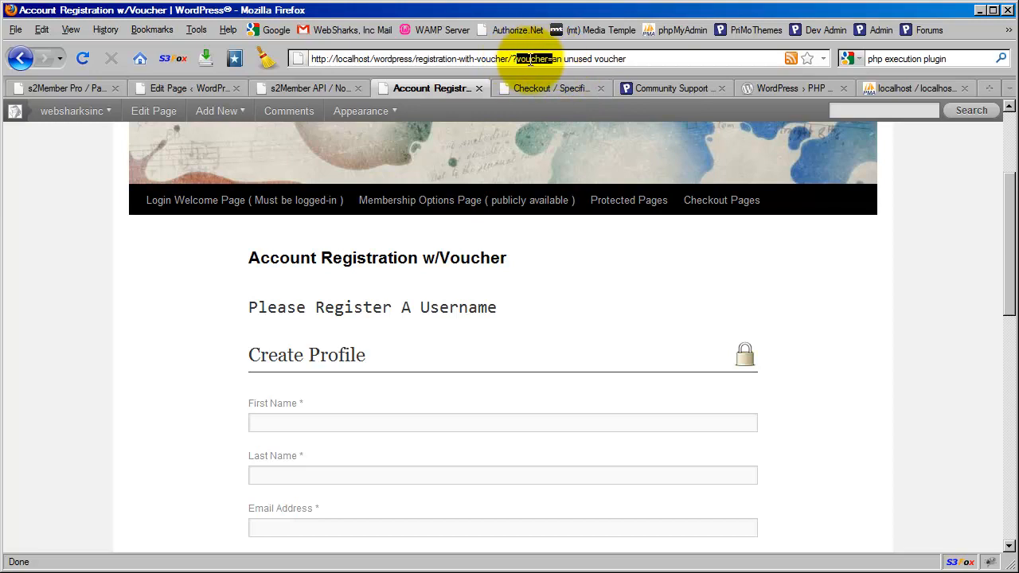
left_click(553, 60)
left_click_drag(553, 59, 629, 58)
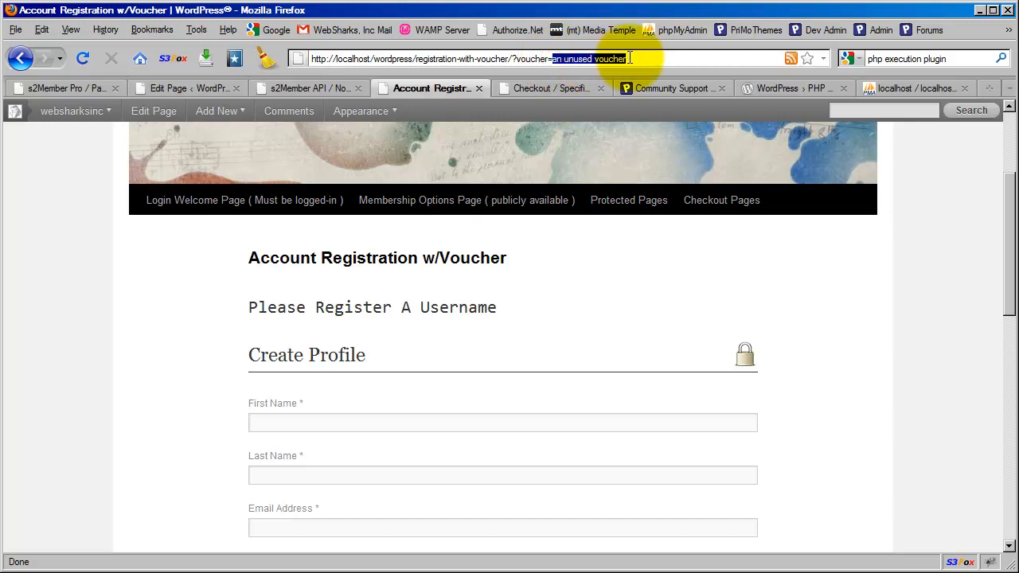
left_click(543, 308)
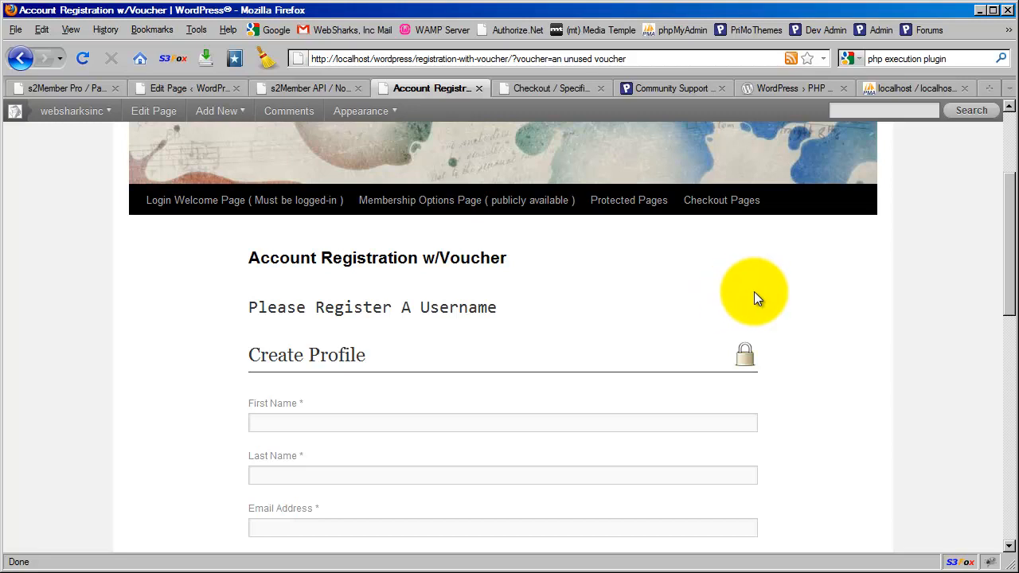
left_click(628, 58)
left_click_drag(626, 58, 553, 58)
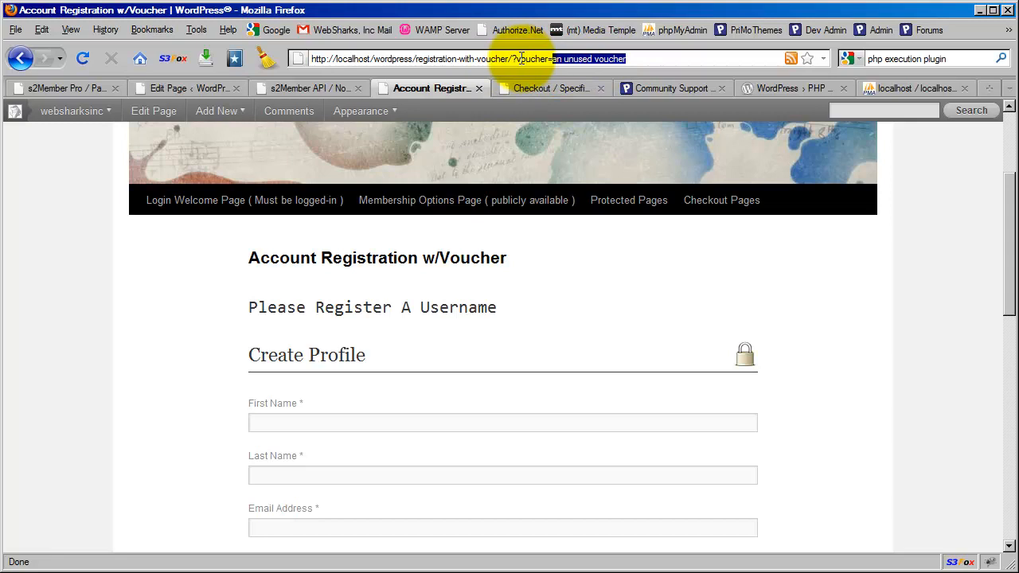
Step: Scroll through the Create Profile form down to Submit Form, then return to the Edit Page tab
left_click(538, 296)
scroll(507, 322, "down", 2)
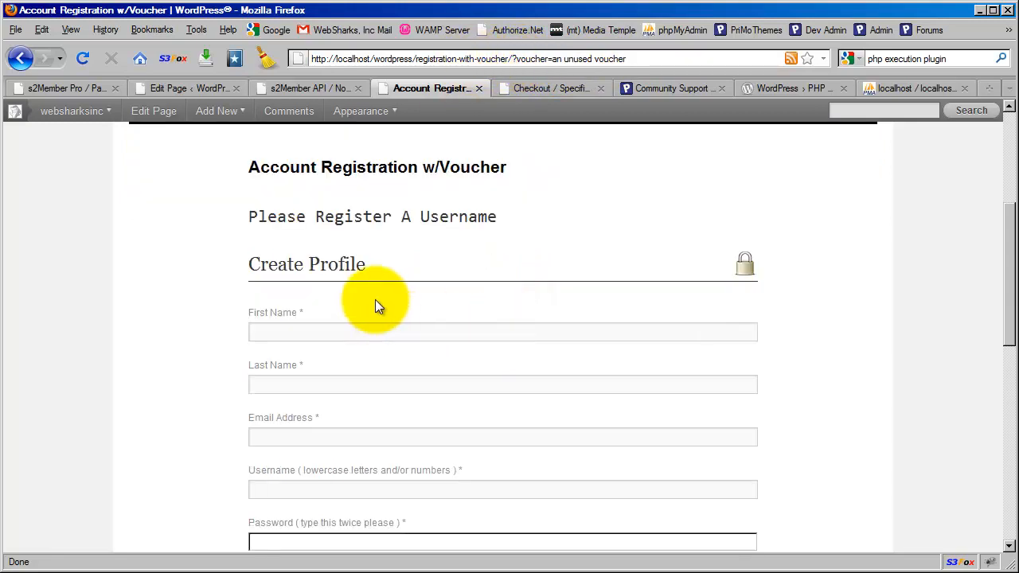
scroll(418, 399, "up", 2)
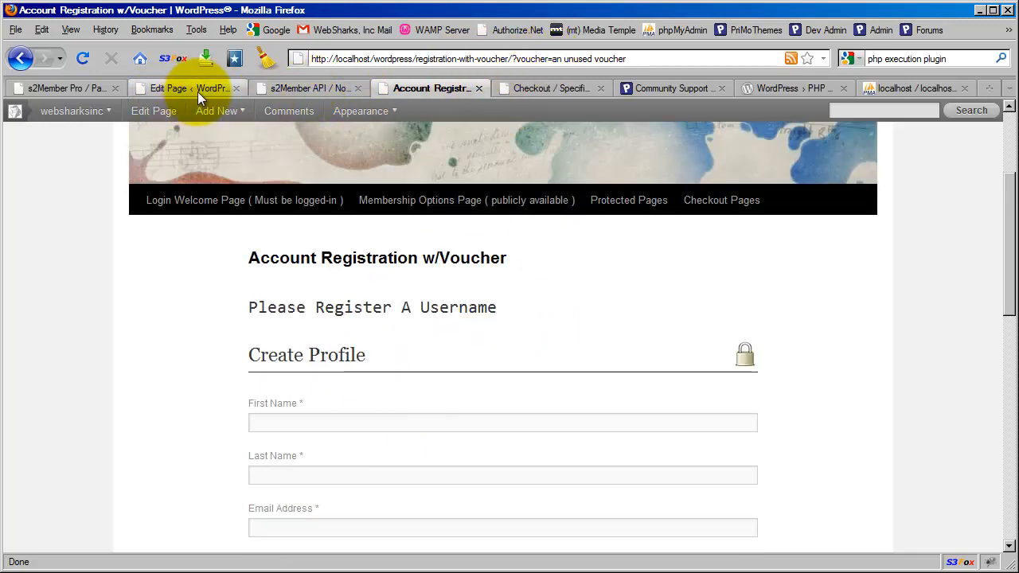
scroll(280, 319, "down", 4)
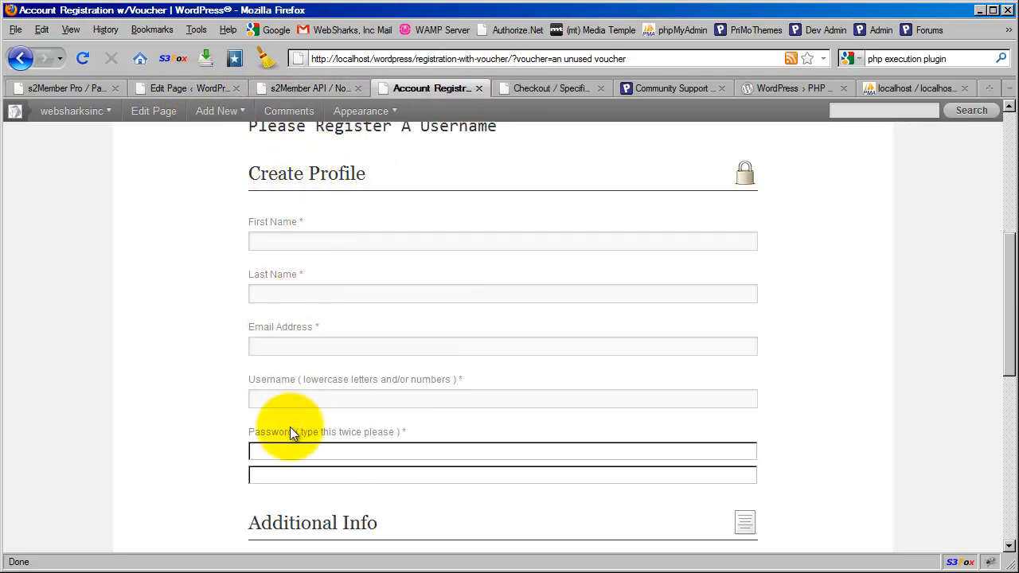
scroll(343, 405, "down", 6)
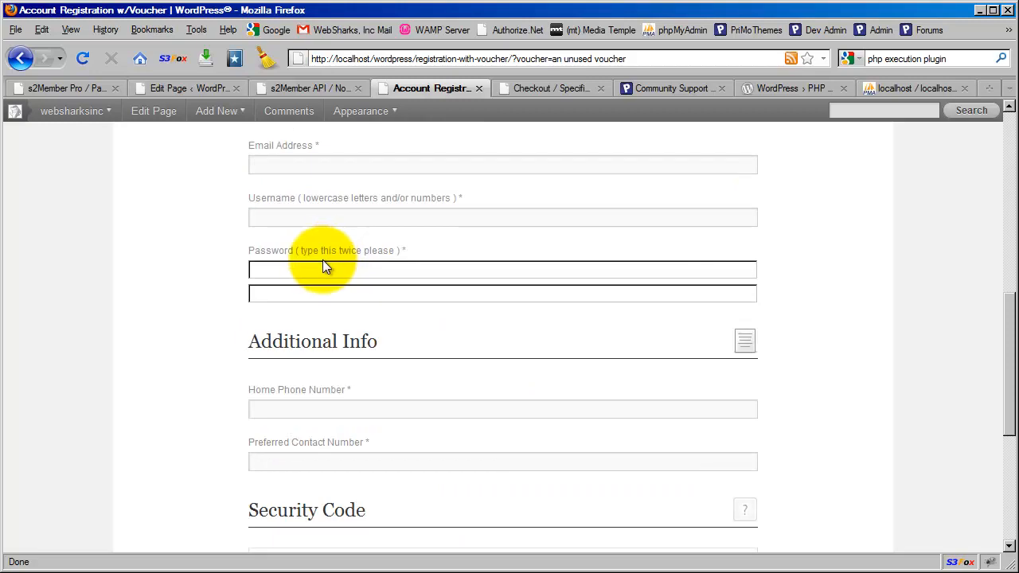
scroll(320, 259, "down", 2)
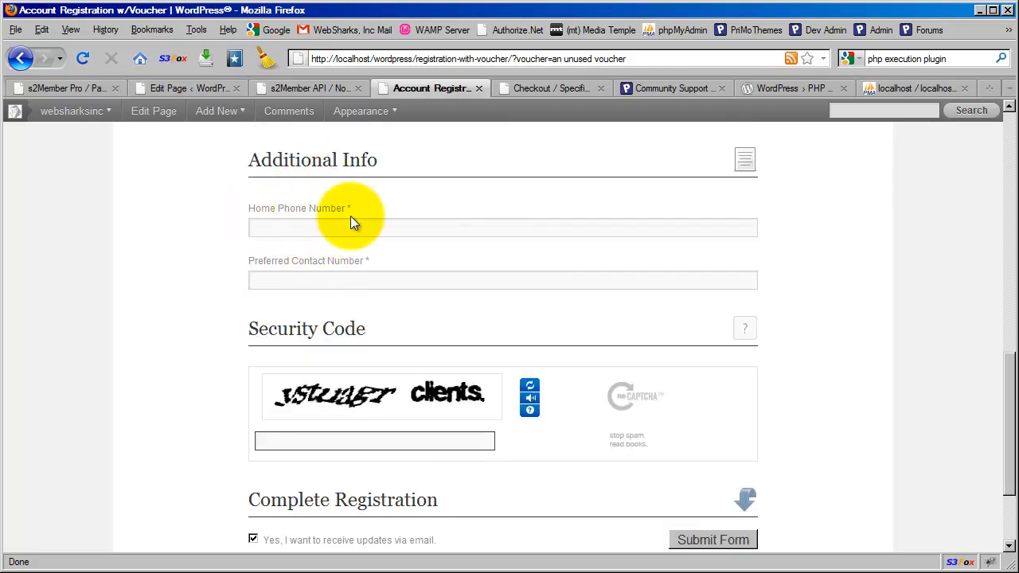
scroll(338, 311, "down", 2)
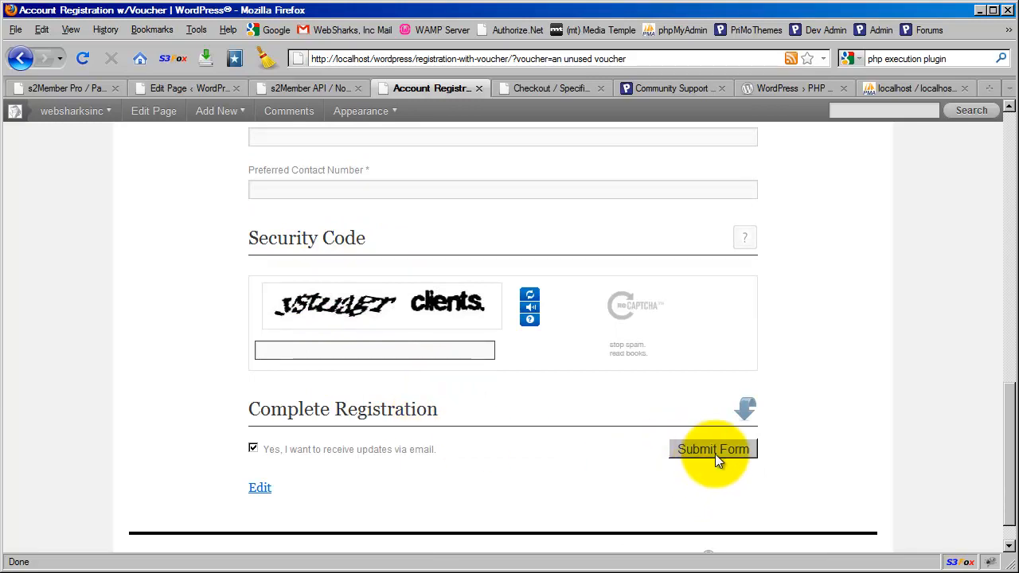
scroll(450, 408, "up", 13)
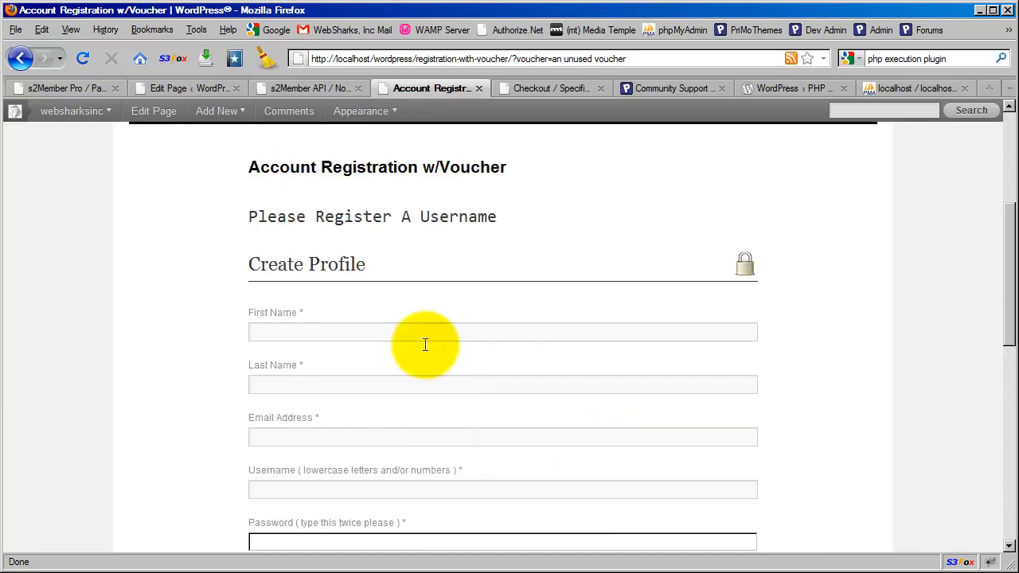
left_click(176, 87)
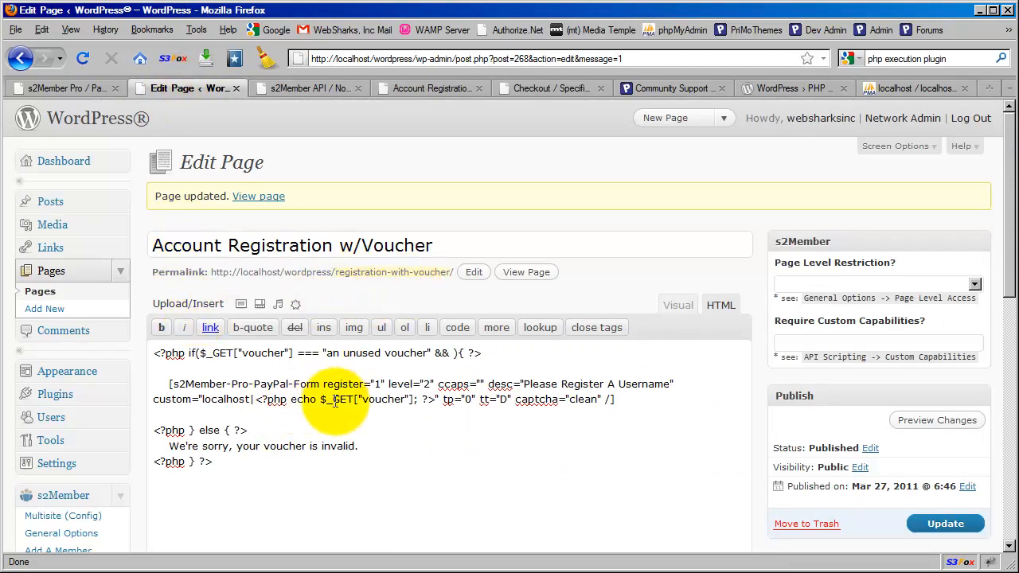
left_click_drag(201, 353, 291, 347)
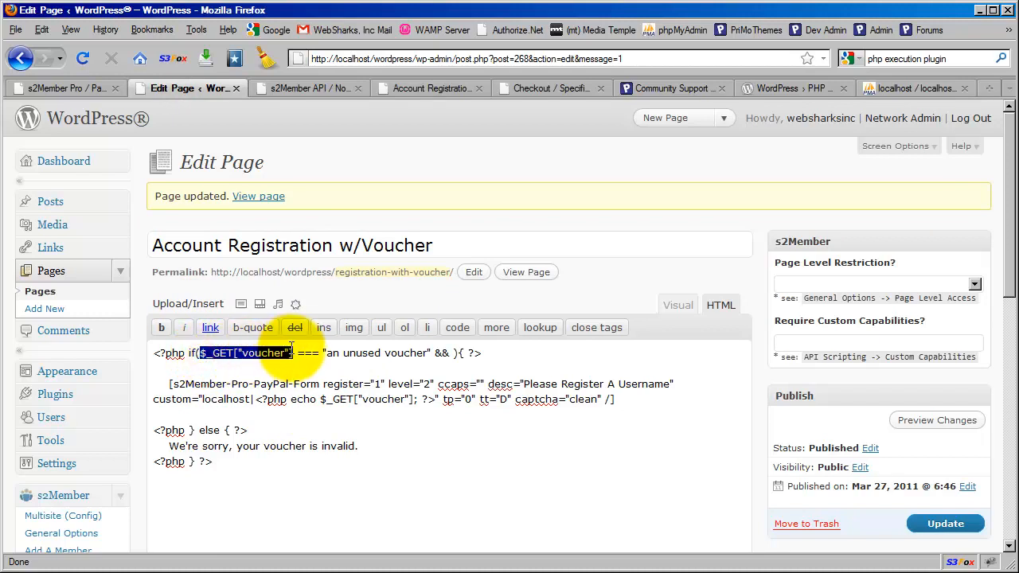
left_click(201, 352)
double_click(202, 353)
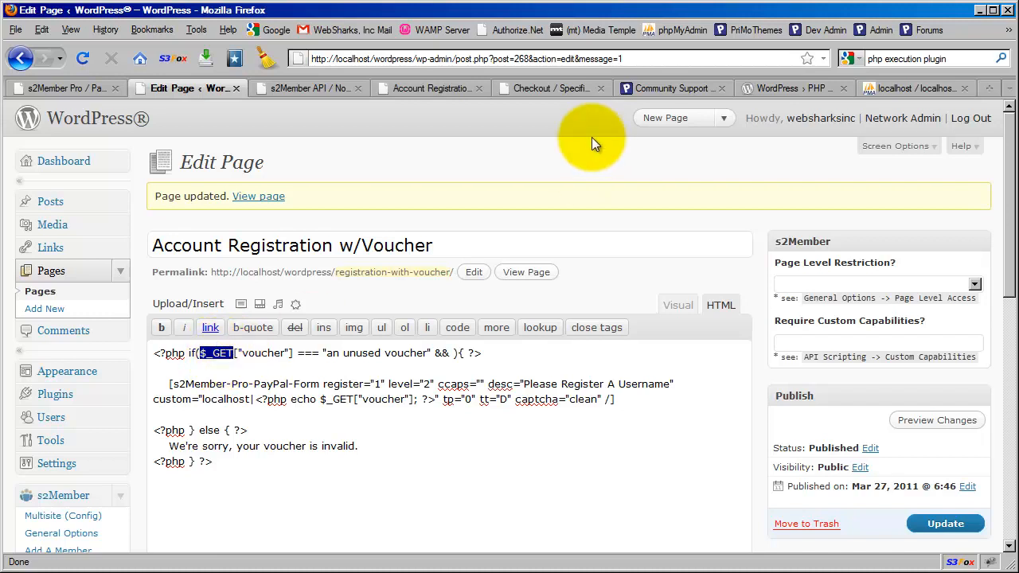
left_click(513, 148)
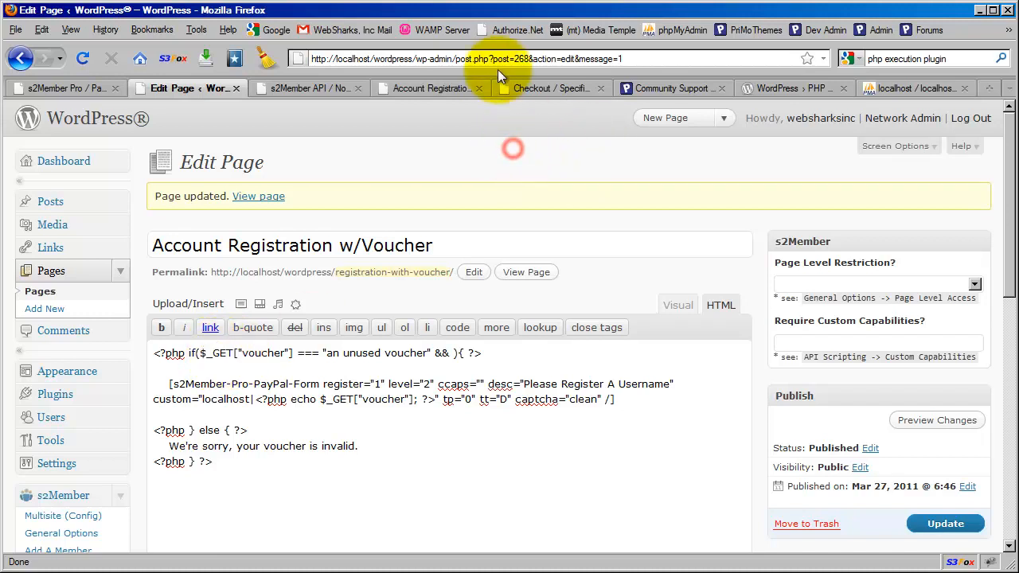
left_click(502, 59)
left_click(506, 60)
left_click_drag(514, 58, 527, 55)
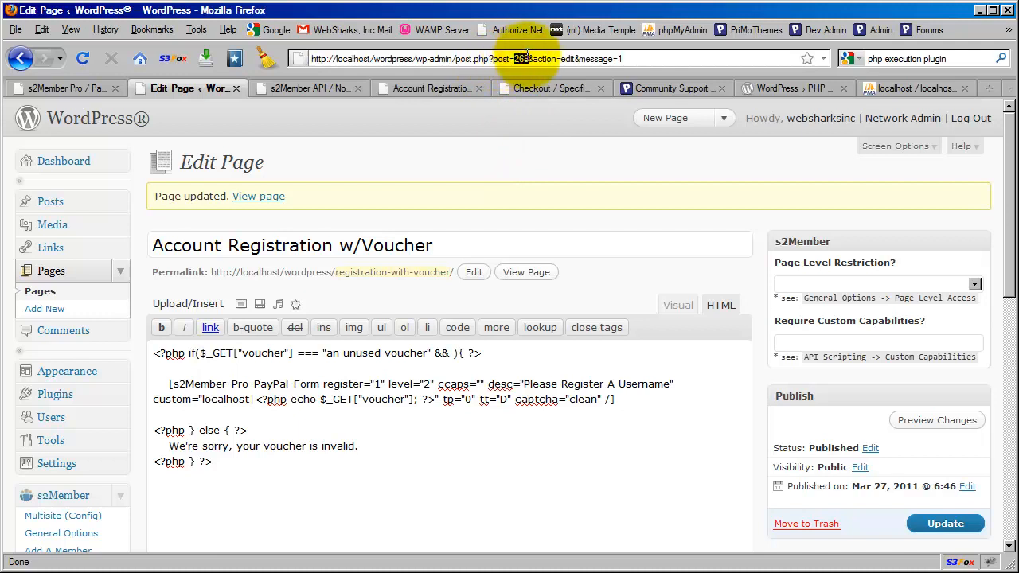
left_click(519, 147)
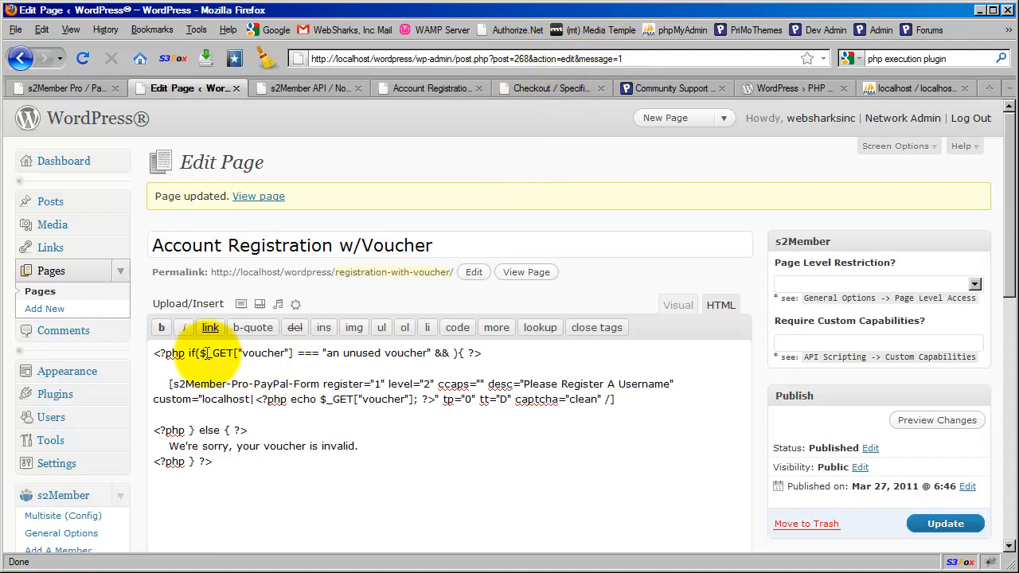
left_click_drag(200, 353, 231, 351)
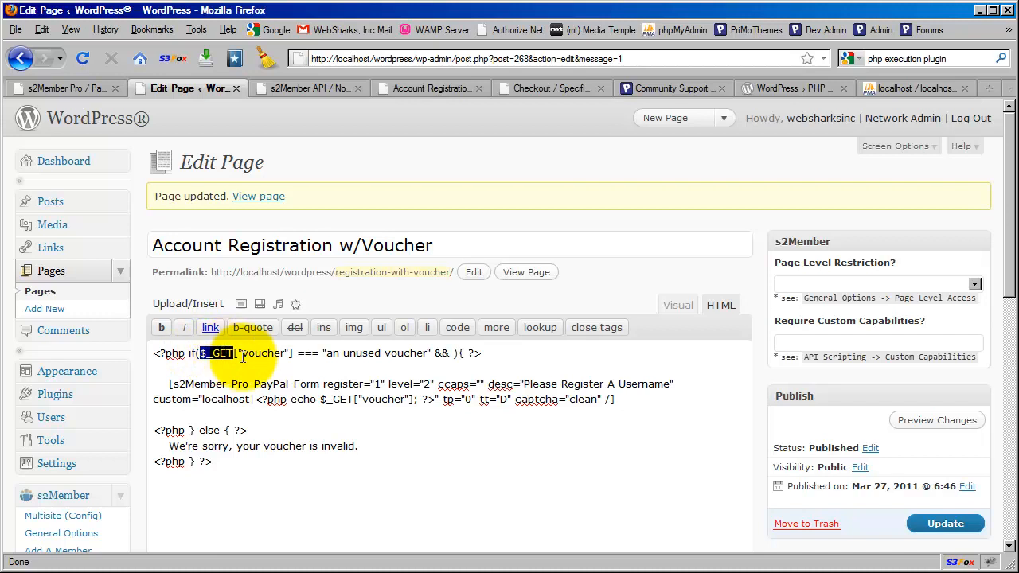
double_click(261, 352)
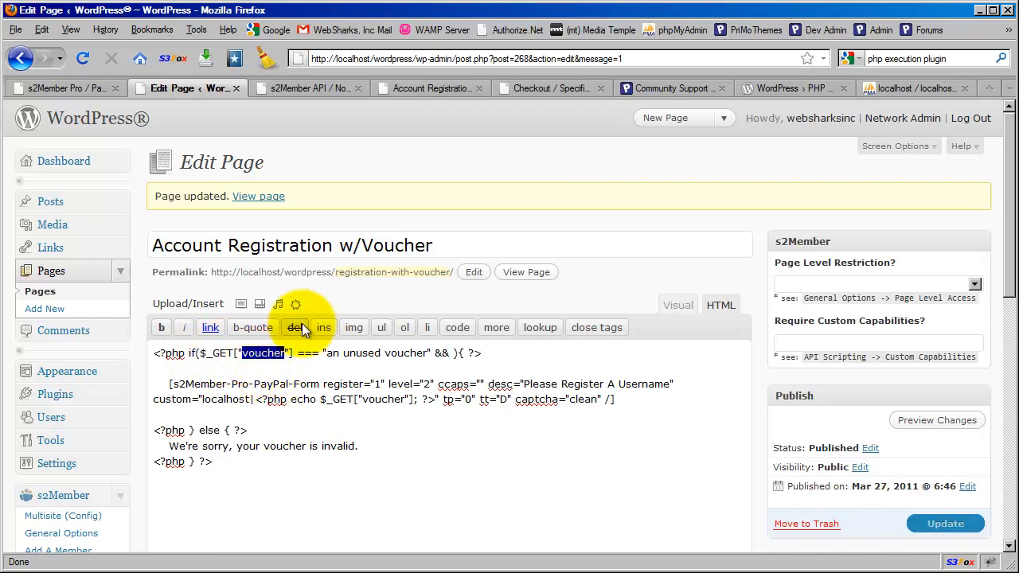
left_click(441, 88)
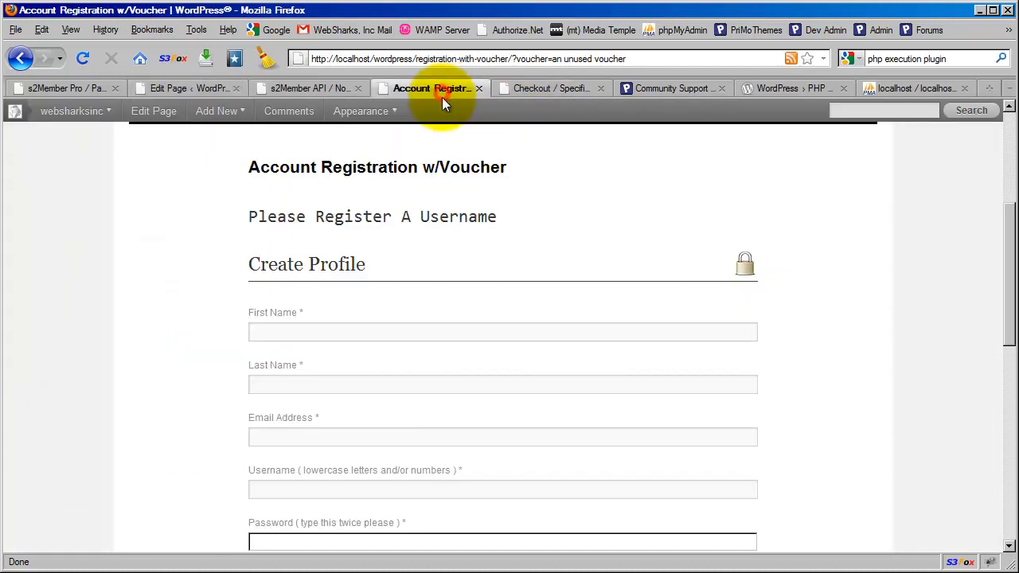
double_click(531, 58)
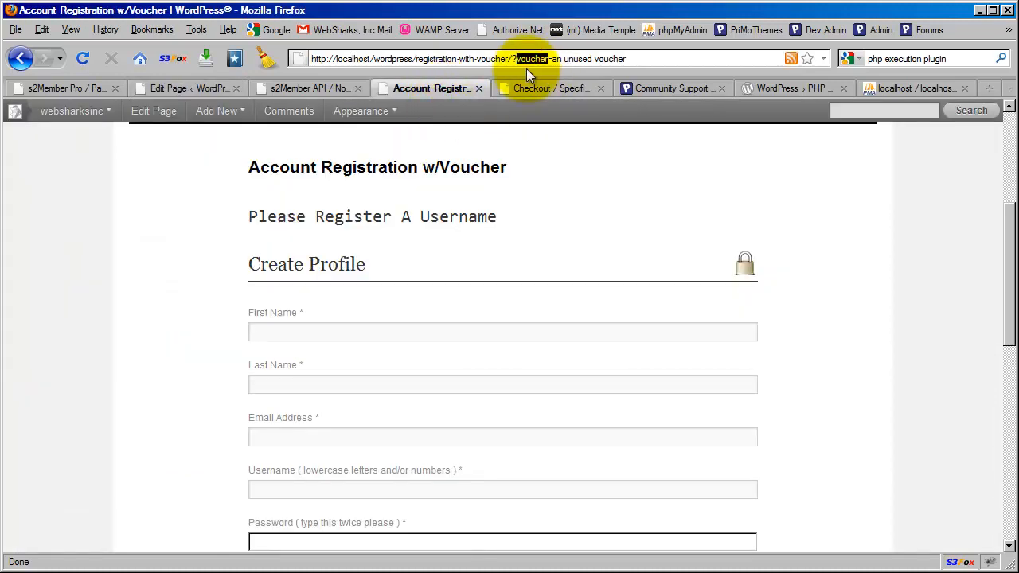
left_click_drag(552, 58, 652, 54)
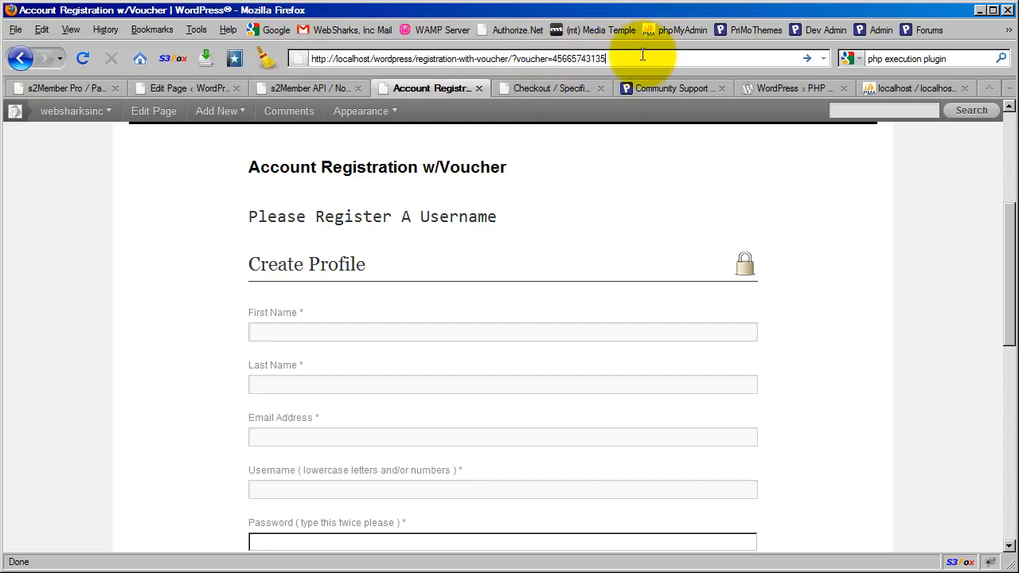
left_click(580, 272)
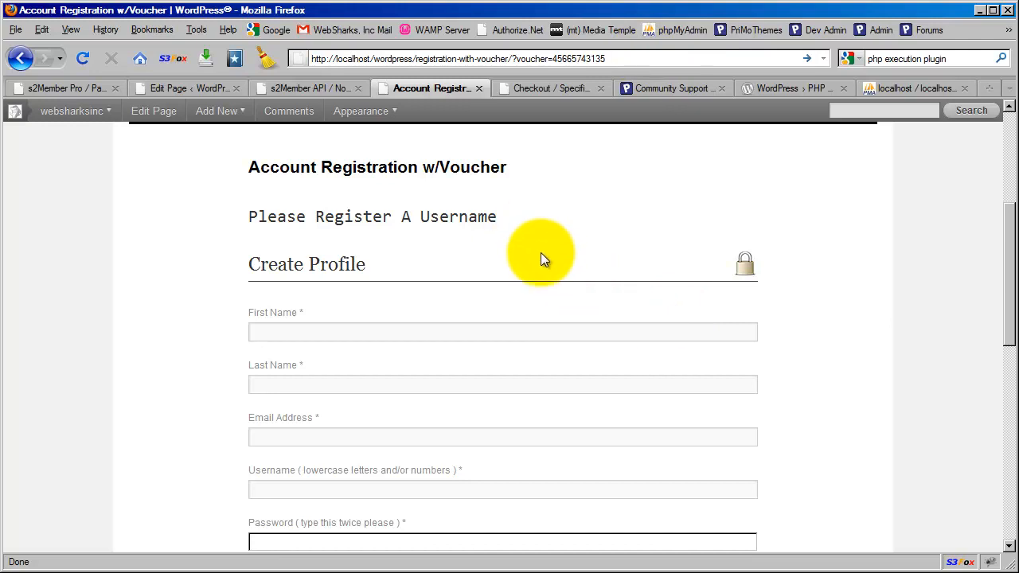
left_click(199, 91)
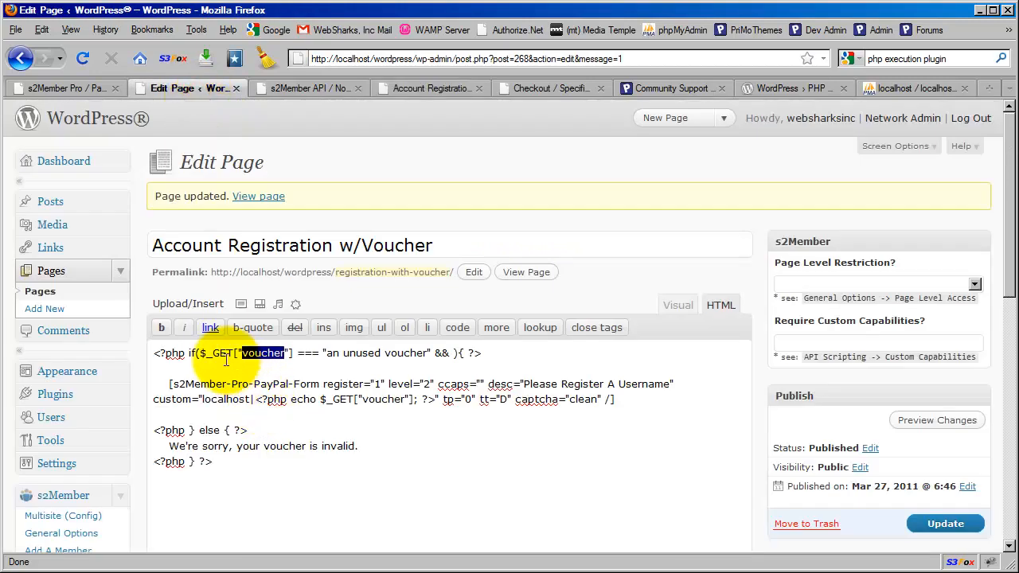
Step: Change the s2Member shortcode's level value from 2 to 0, after briefly typing 4
left_click(167, 354)
left_click_drag(622, 401, 163, 384)
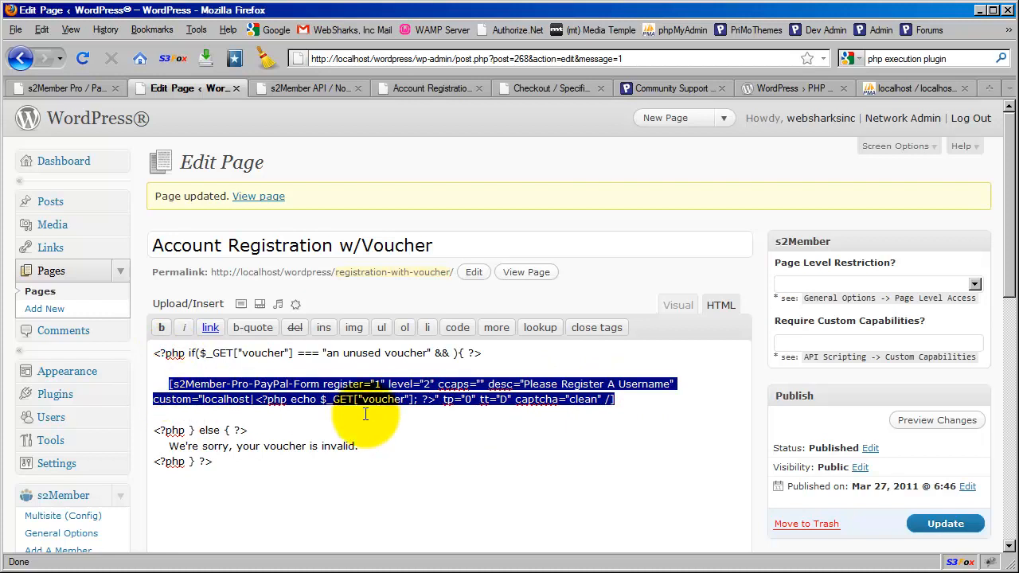
left_click(428, 386)
double_click(427, 384)
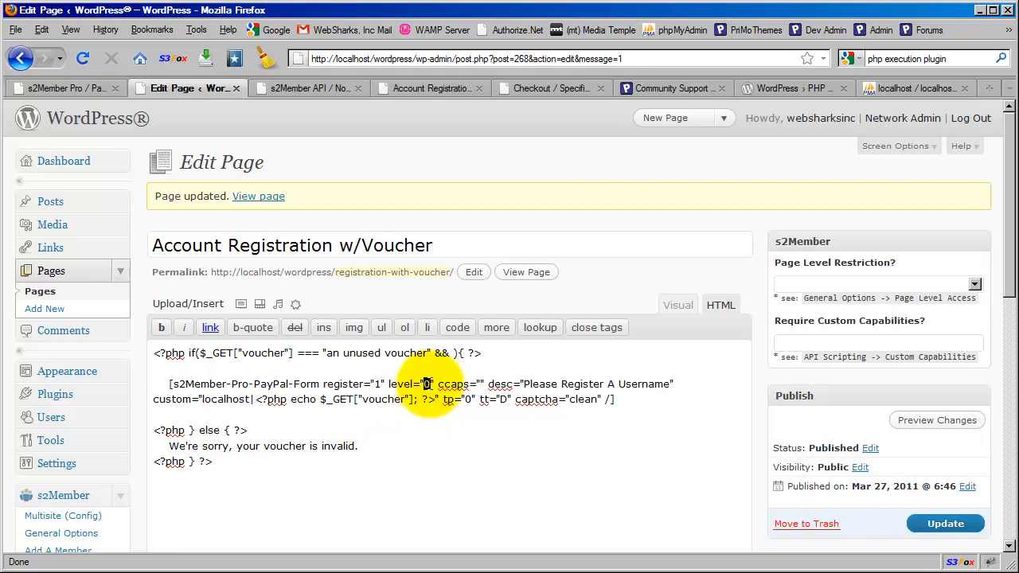
type("4")
double_click(427, 384)
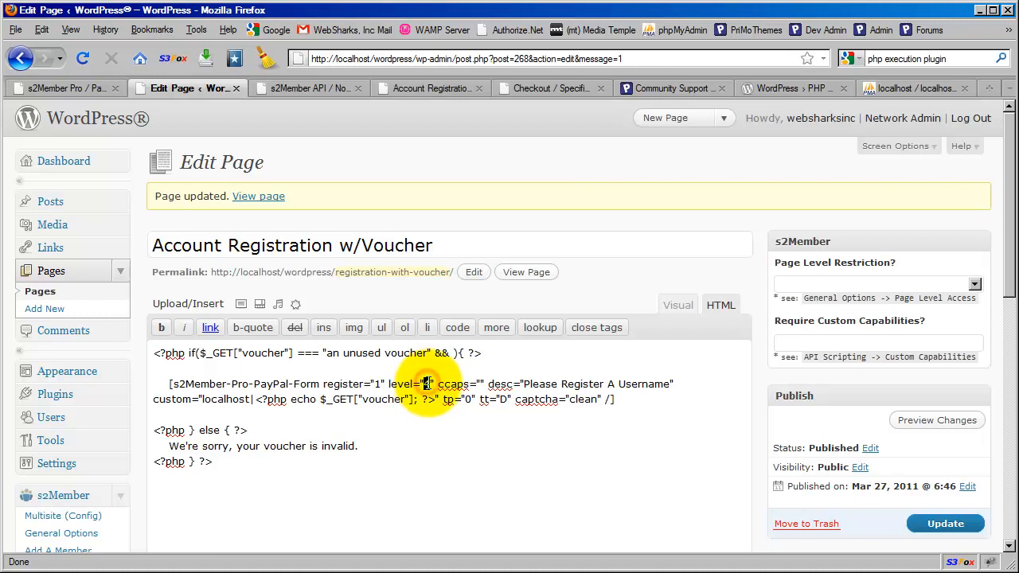
type("0")
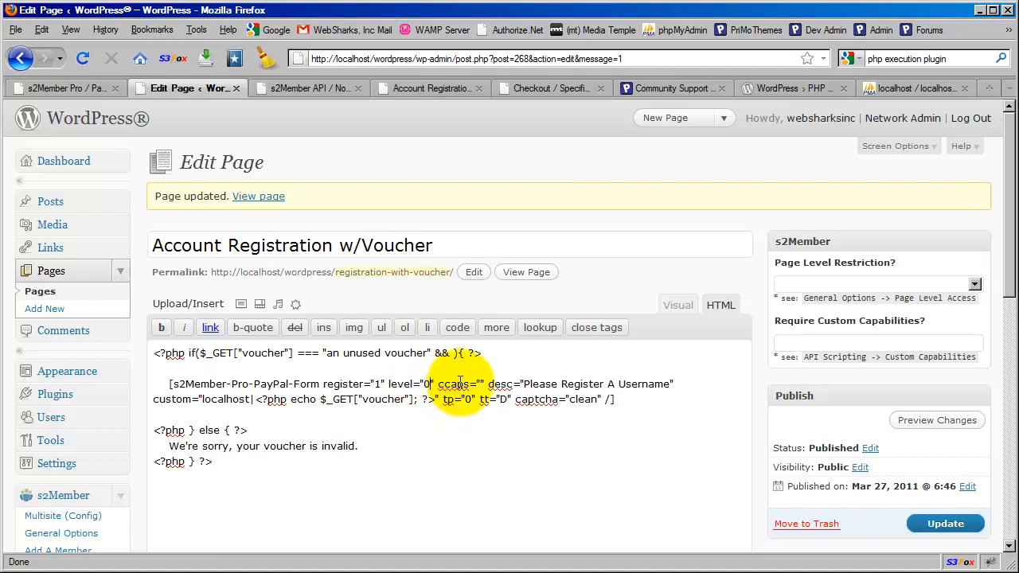
double_click(479, 383)
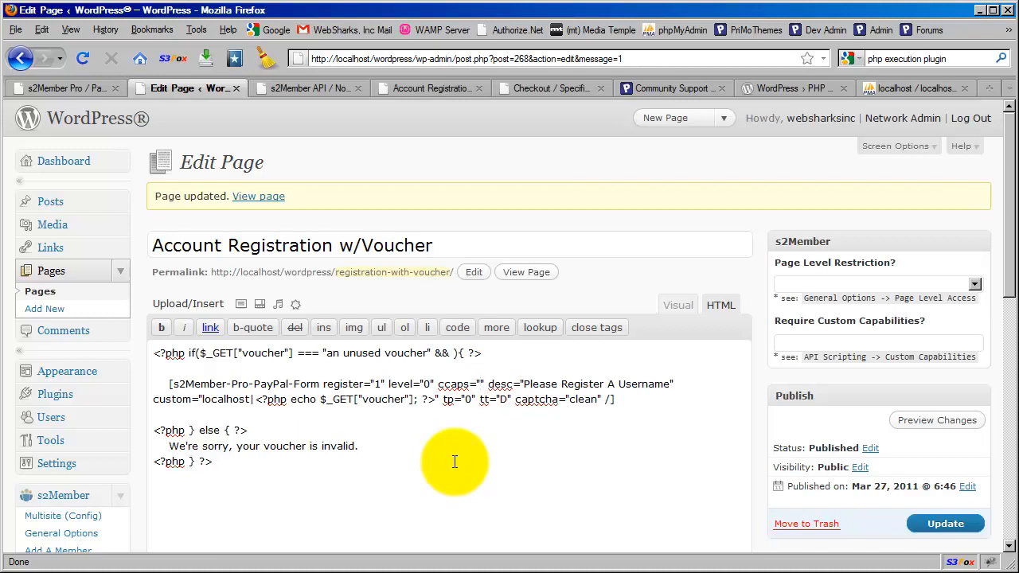
Step: Enter sub-account as the ccaps value, then review ccaps="sub-account" and the custom attribute
type("sub-account")
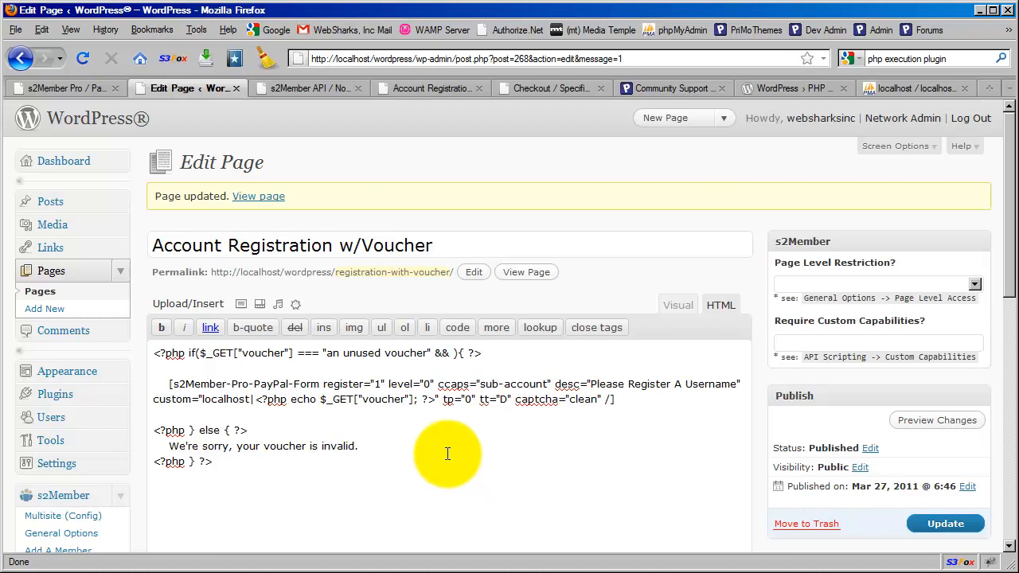
left_click_drag(437, 384, 548, 385)
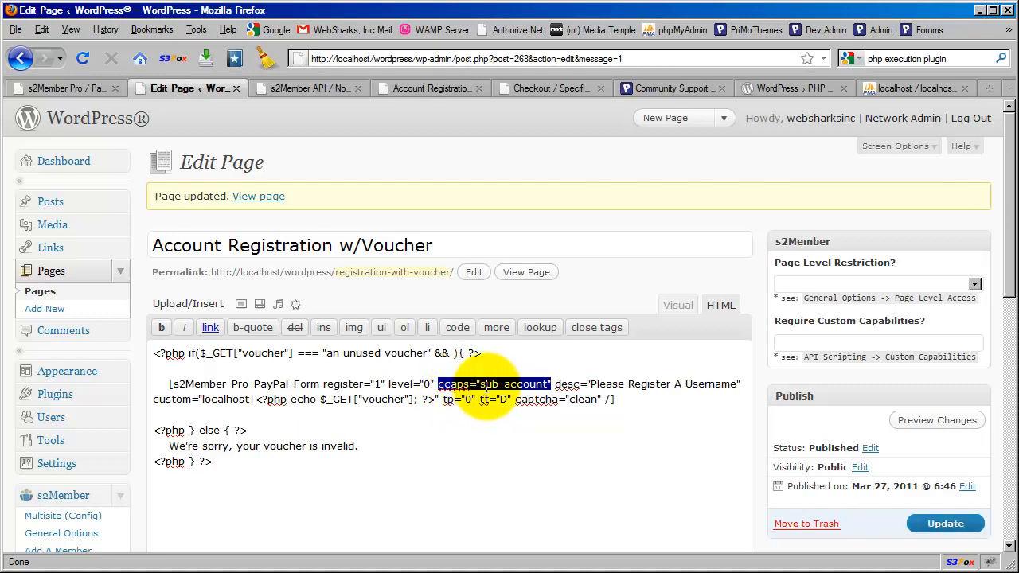
left_click(440, 383)
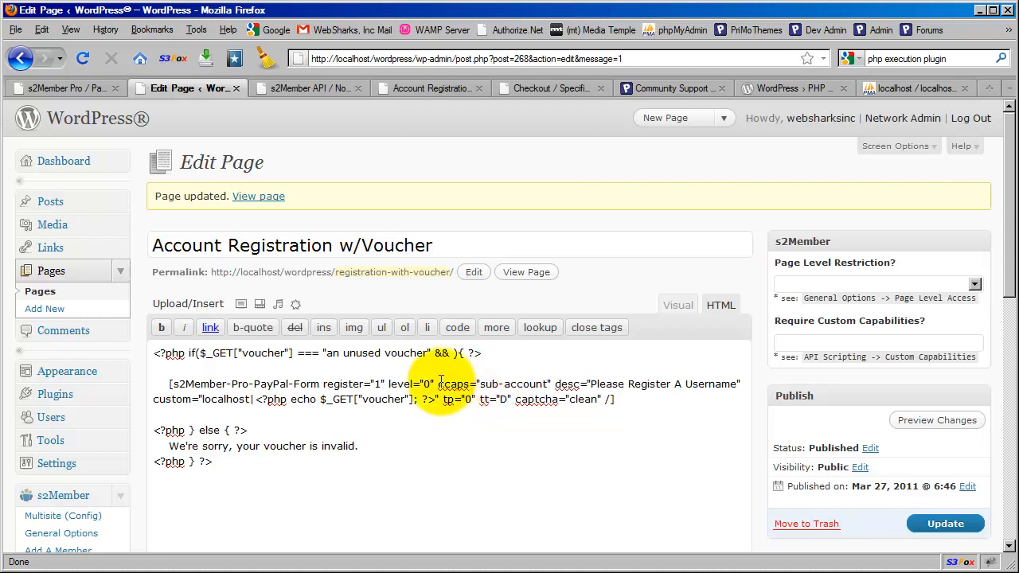
left_click_drag(438, 383, 550, 384)
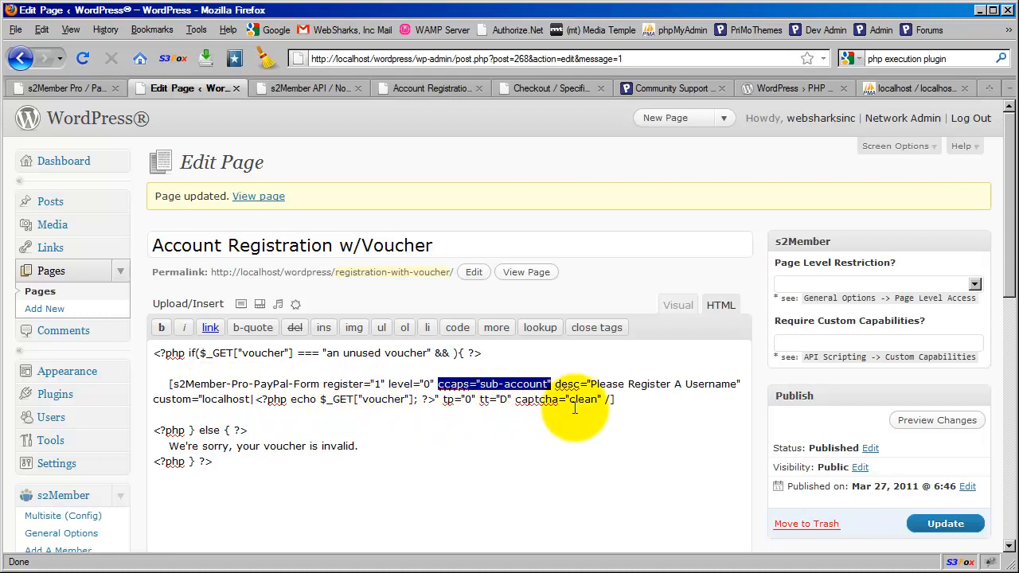
left_click(627, 399)
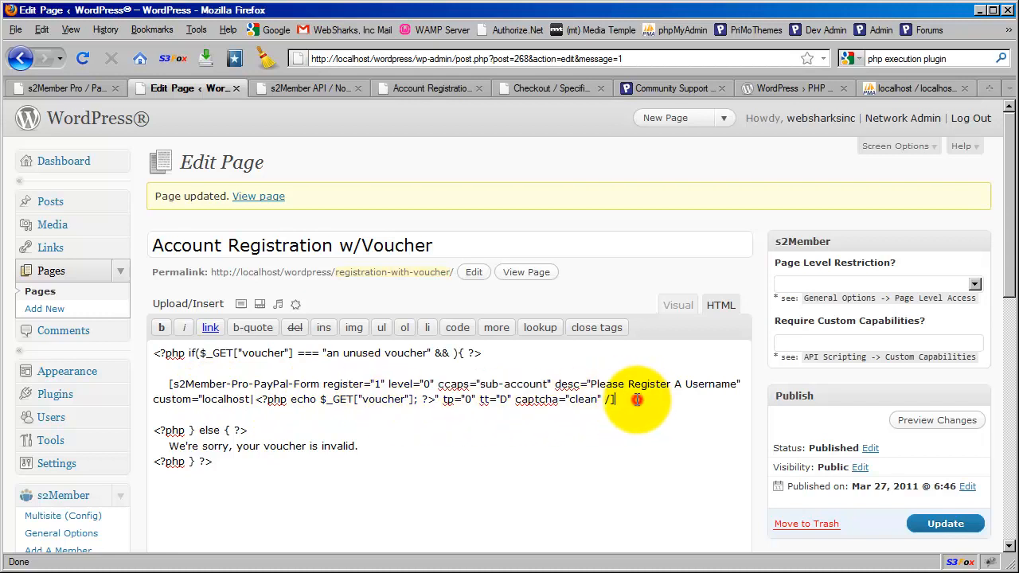
double_click(155, 400)
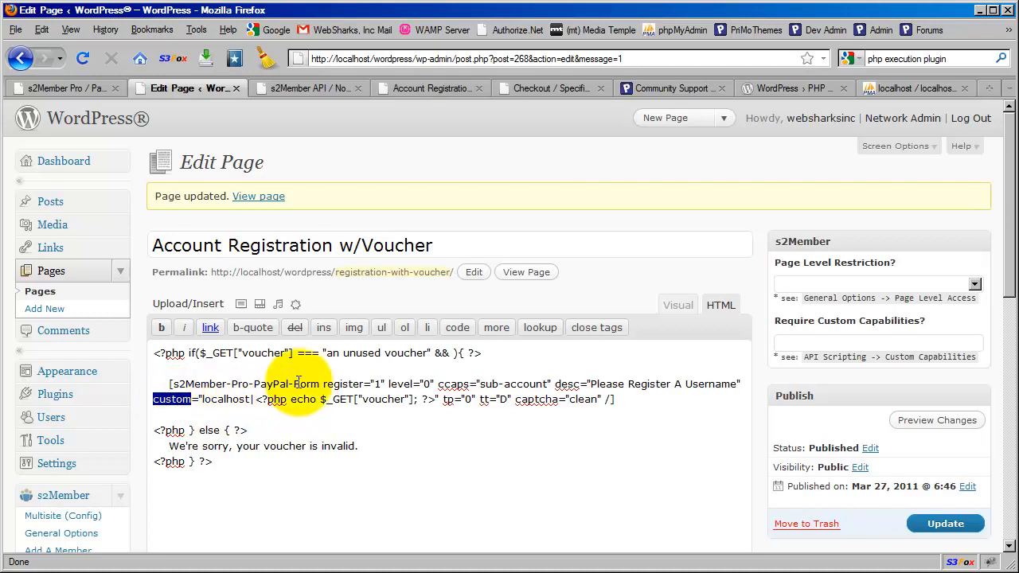
left_click(377, 400)
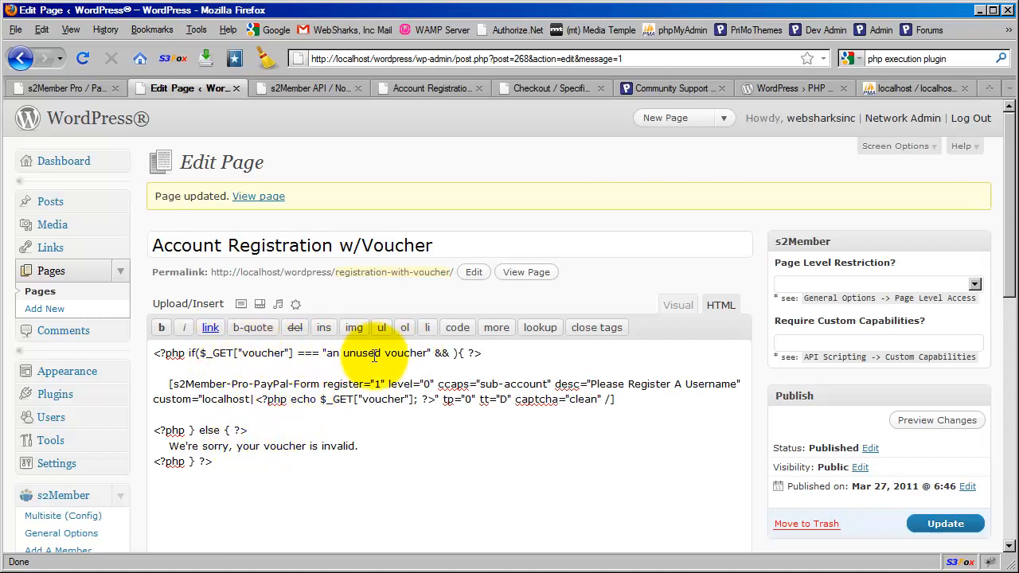
left_click_drag(165, 445, 399, 443)
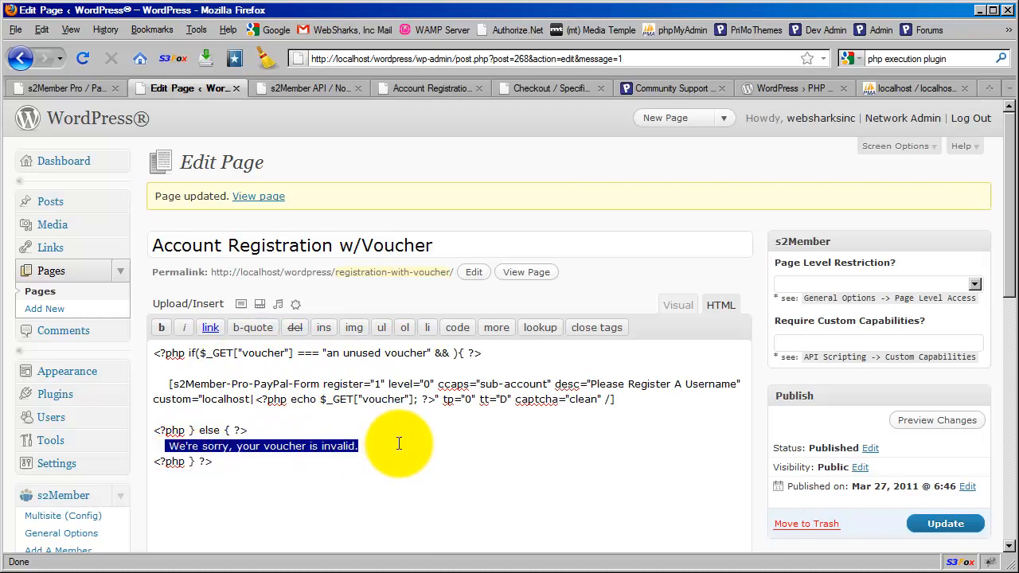
left_click(398, 444)
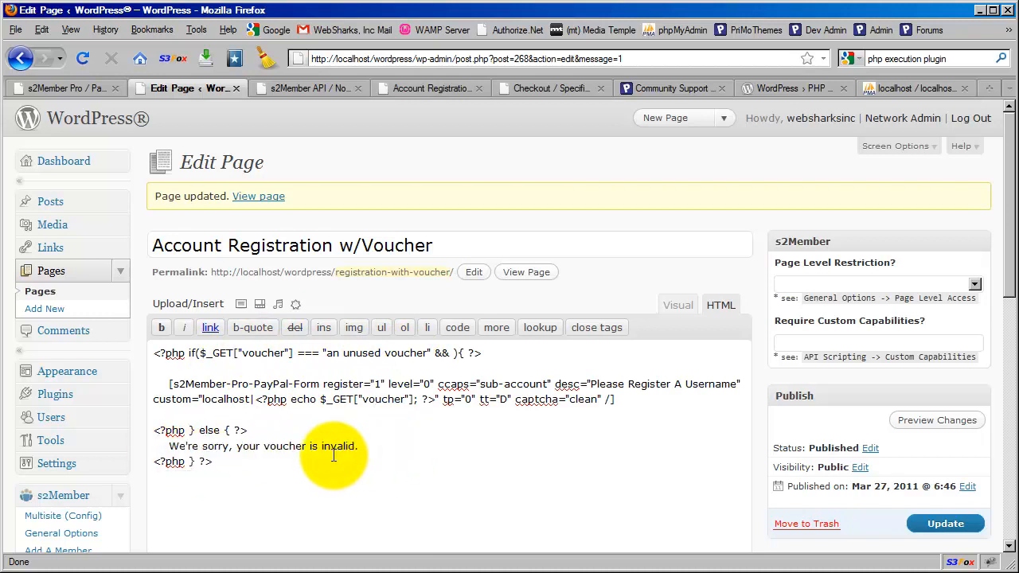
left_click_drag(623, 399, 169, 387)
left_click(211, 385)
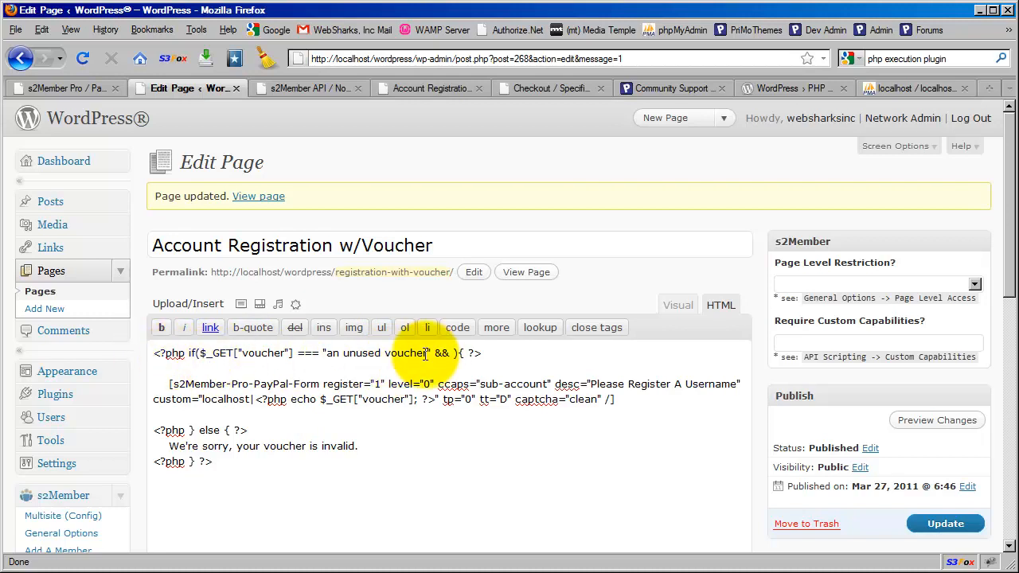
left_click(793, 93)
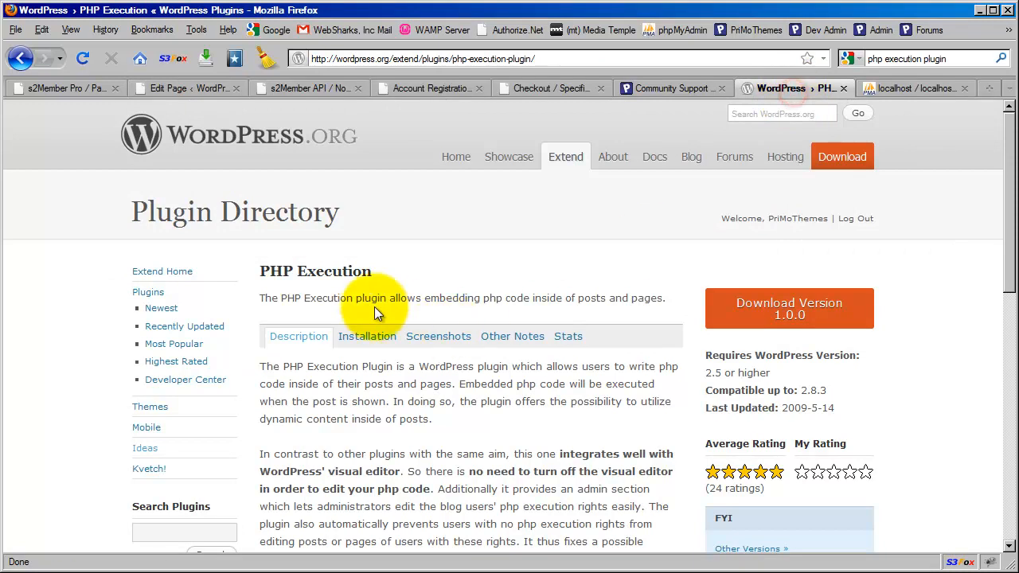
left_click(191, 94)
left_click_drag(151, 352, 480, 353)
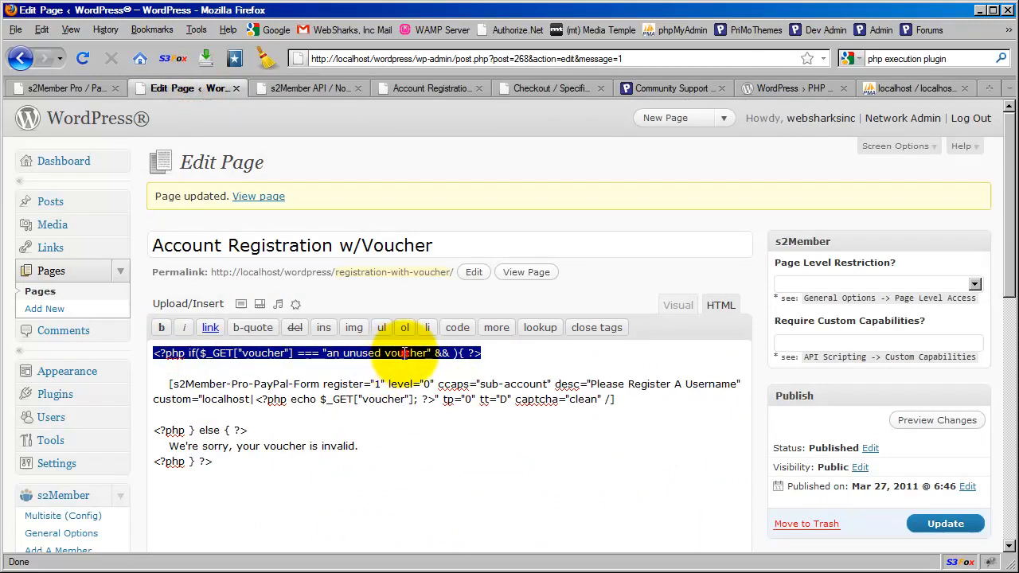
left_click(393, 375)
left_click(345, 382)
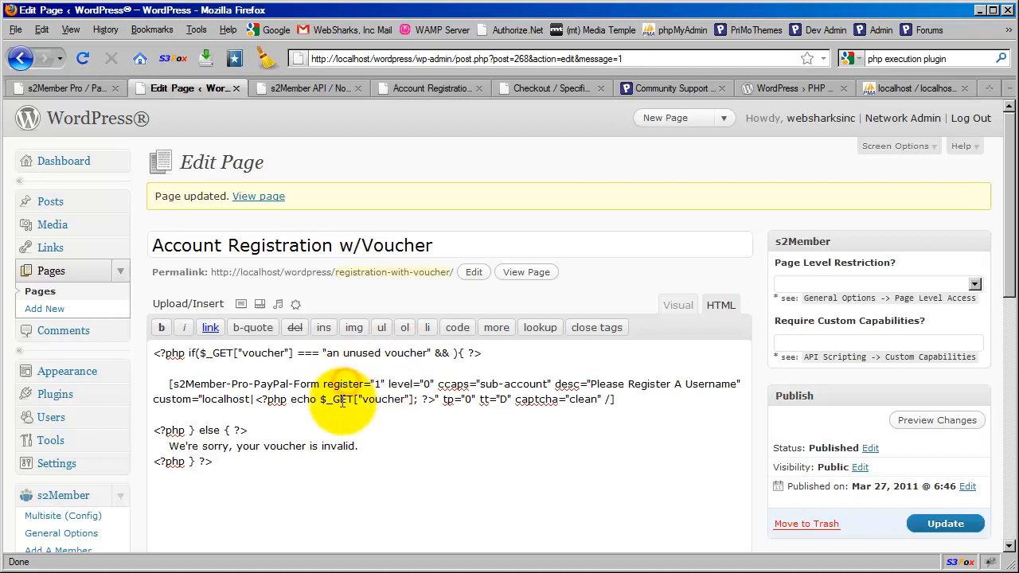
left_click(342, 401)
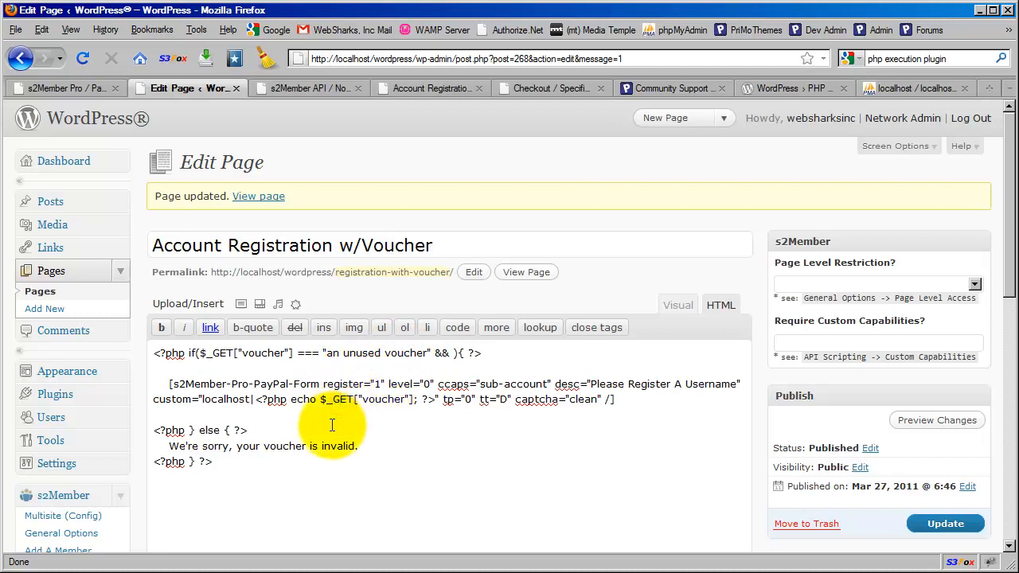
left_click_drag(326, 354, 429, 354)
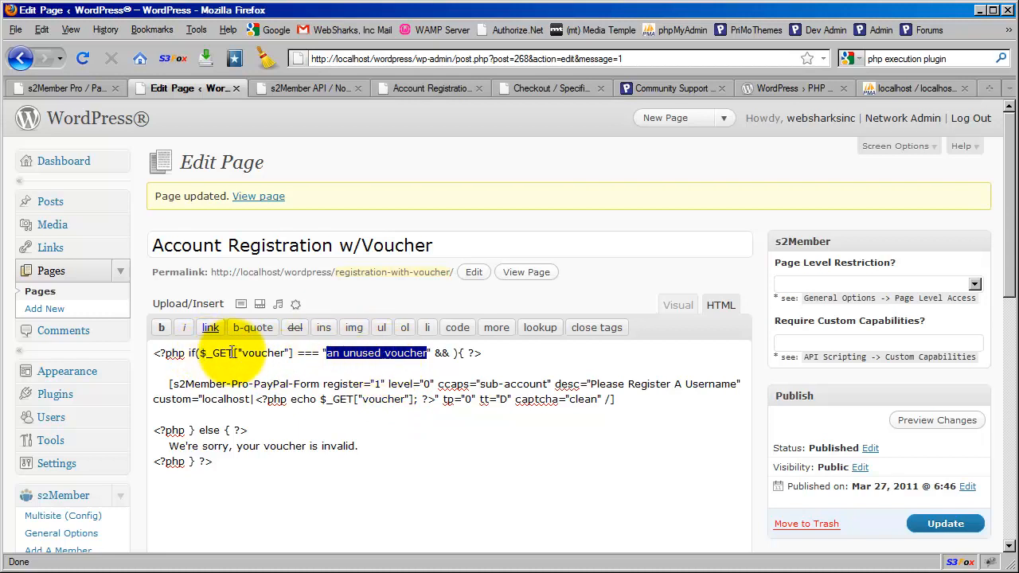
left_click(402, 353)
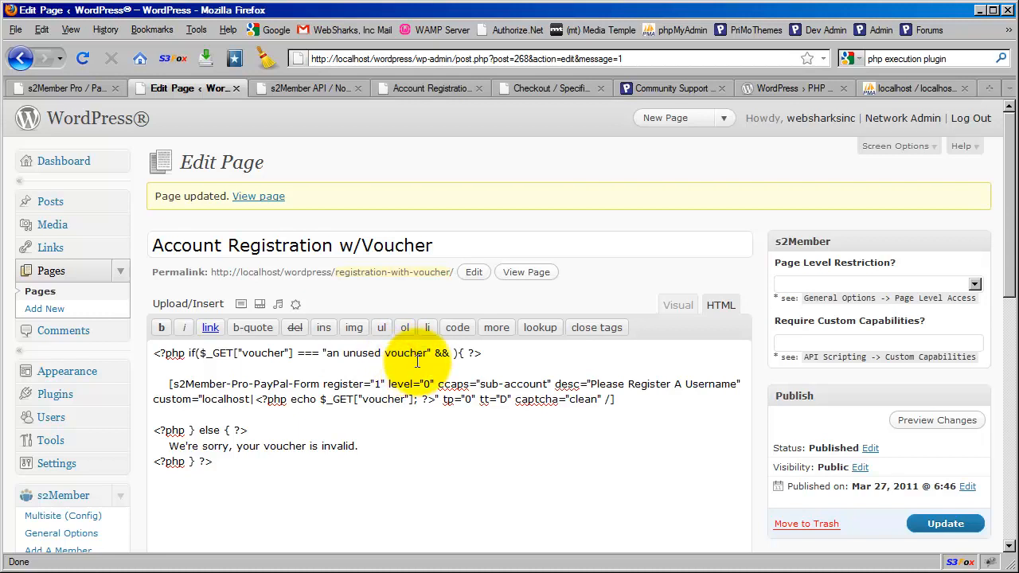
left_click(428, 356)
left_click(356, 354)
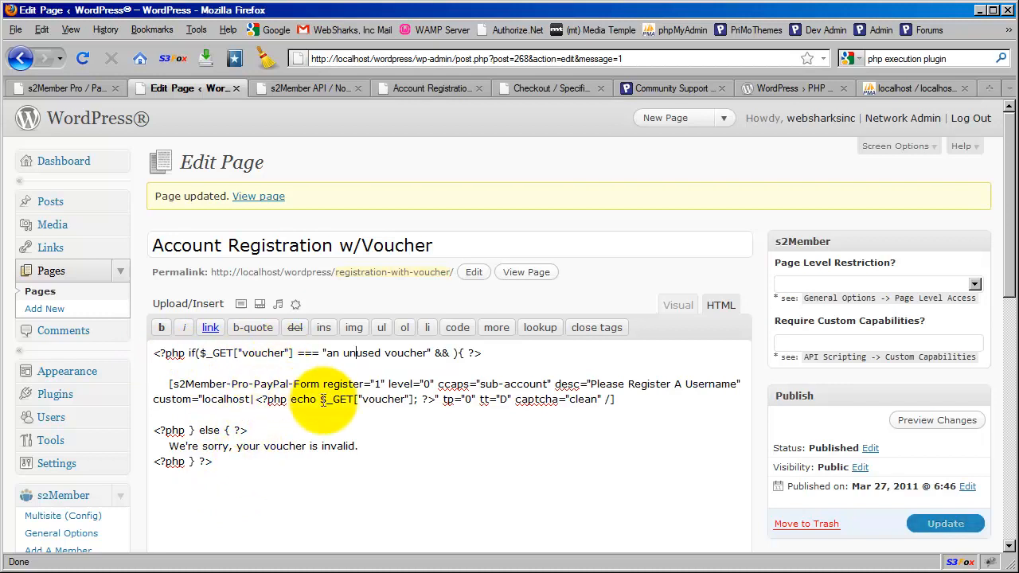
left_click(412, 352)
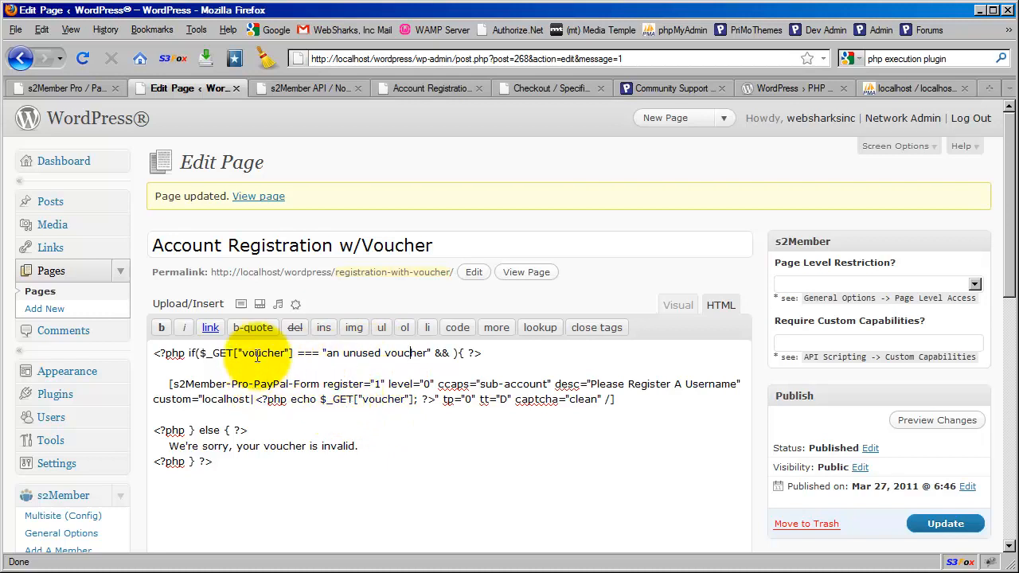
left_click_drag(154, 353, 478, 366)
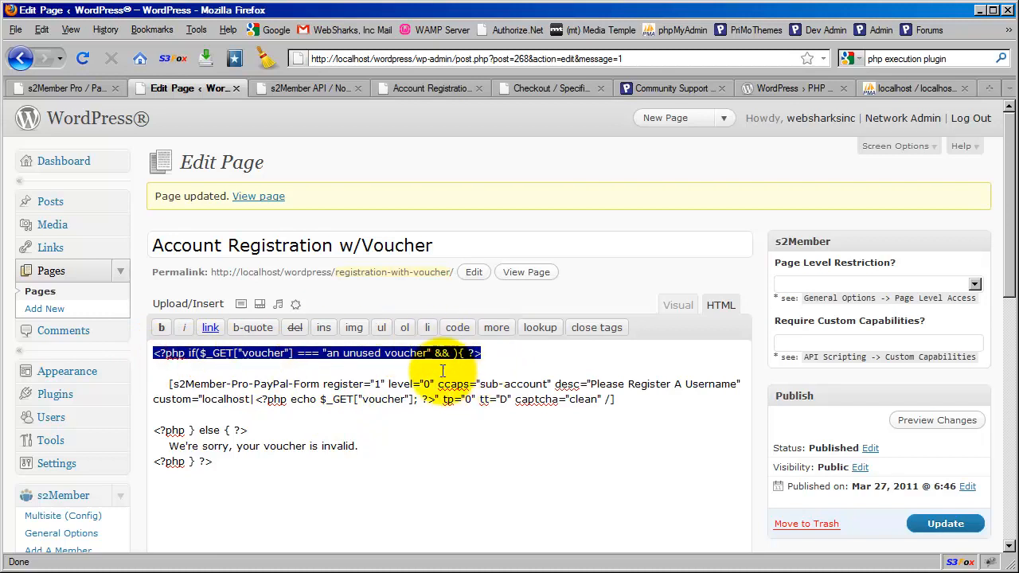
left_click(613, 399)
left_click(167, 386, "shift")
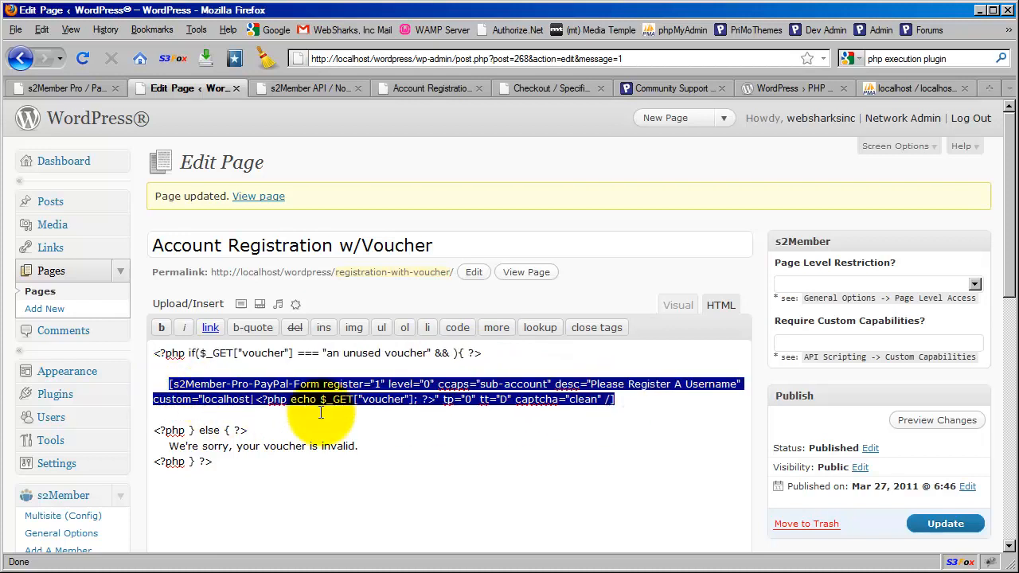
left_click(370, 406)
left_click(272, 352)
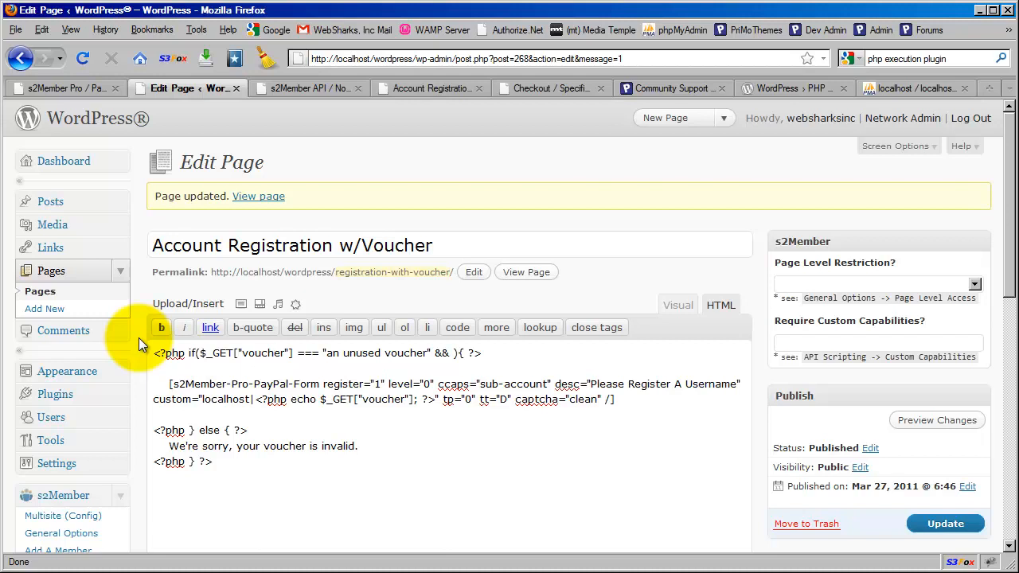
left_click(254, 399)
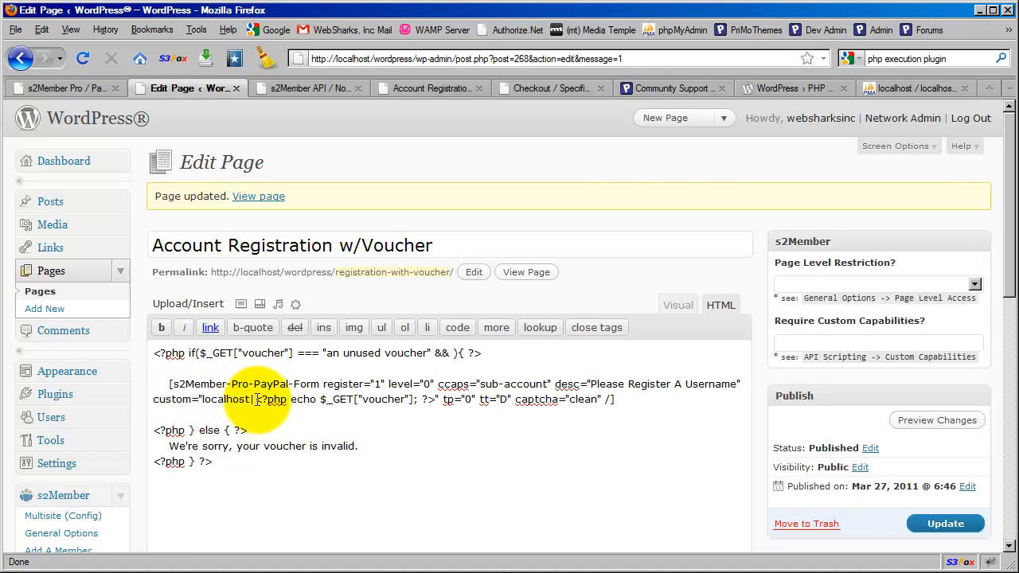
left_click_drag(249, 399, 422, 400)
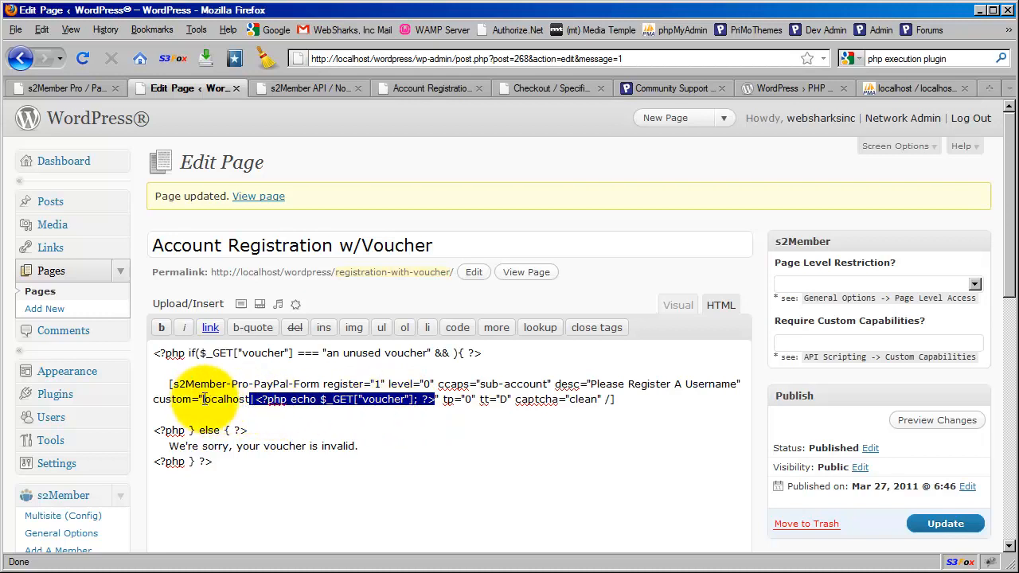
left_click_drag(200, 399, 251, 399)
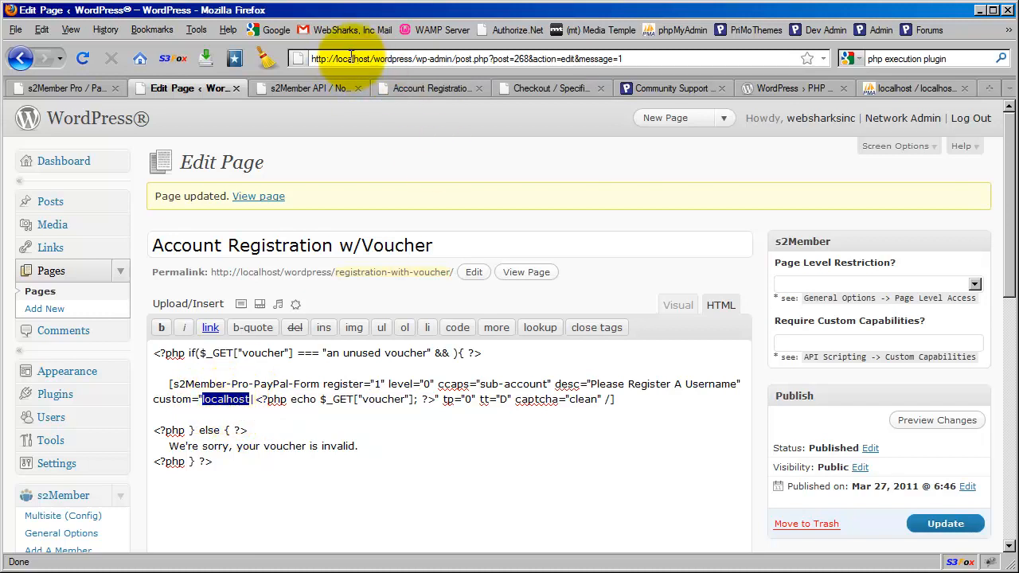
left_click(239, 398)
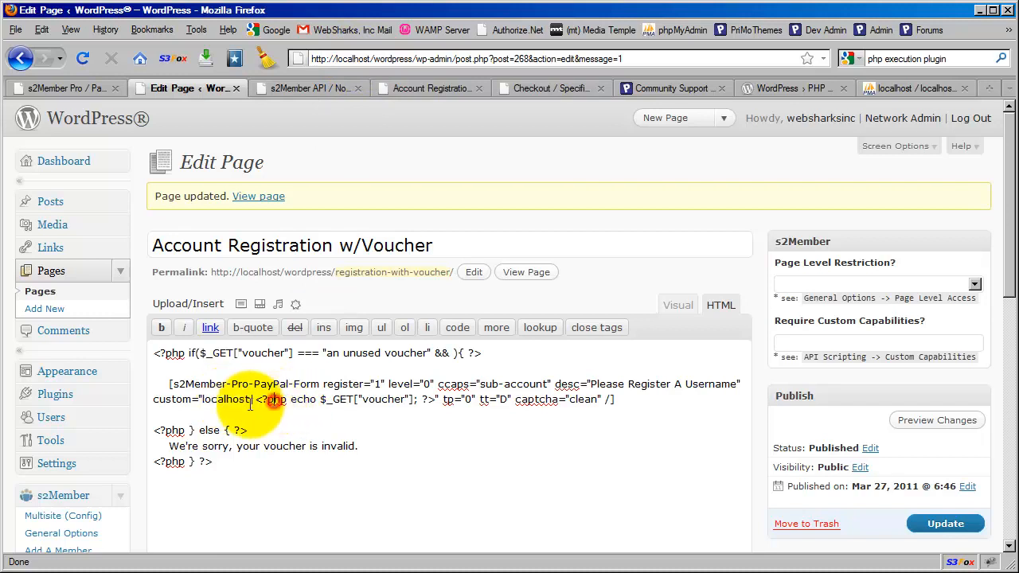
double_click(220, 401)
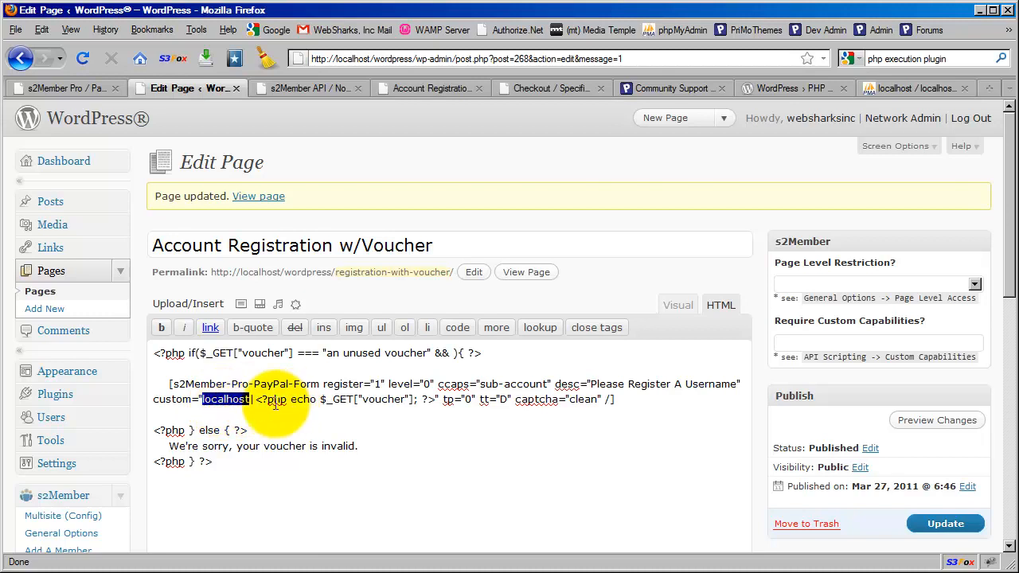
left_click(252, 399)
left_click_drag(256, 400, 437, 400)
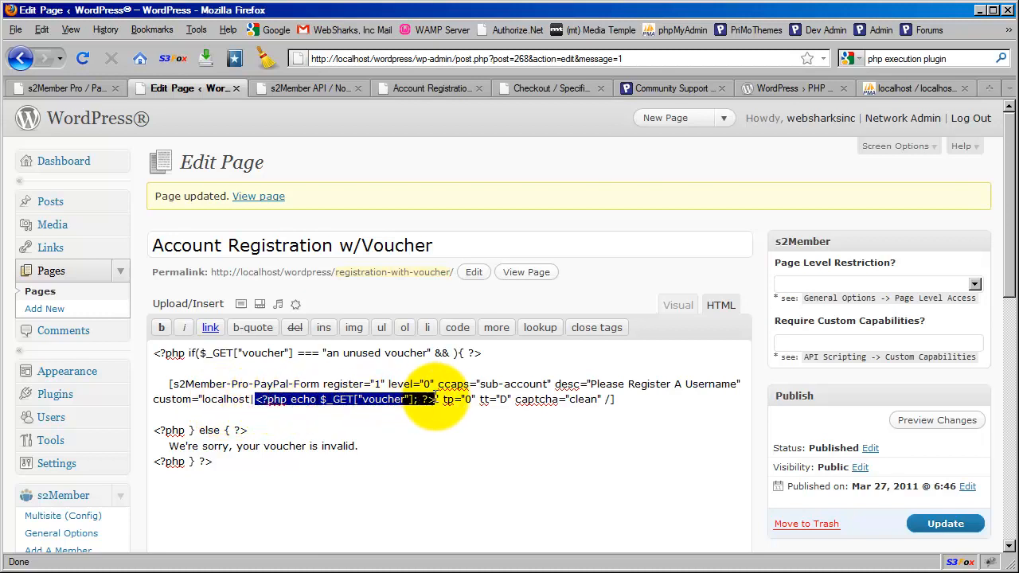
left_click(374, 400)
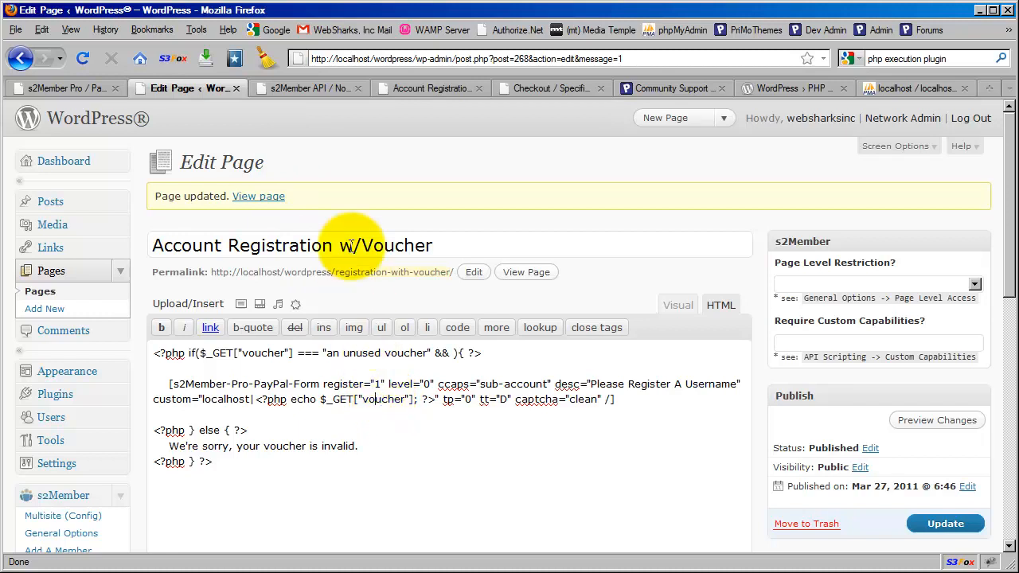
Step: Switch to s2Member API / Notifications and scroll down to the %%cv0%% and %%cv1%% custom replacement codes
left_click(296, 91)
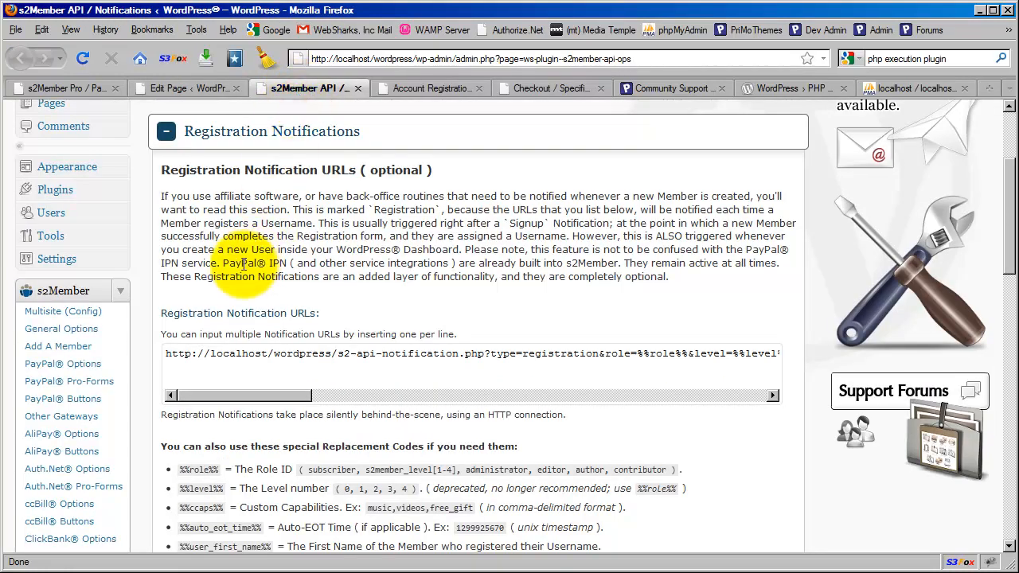
scroll(144, 285, "down", 4)
scroll(145, 285, "down", 2)
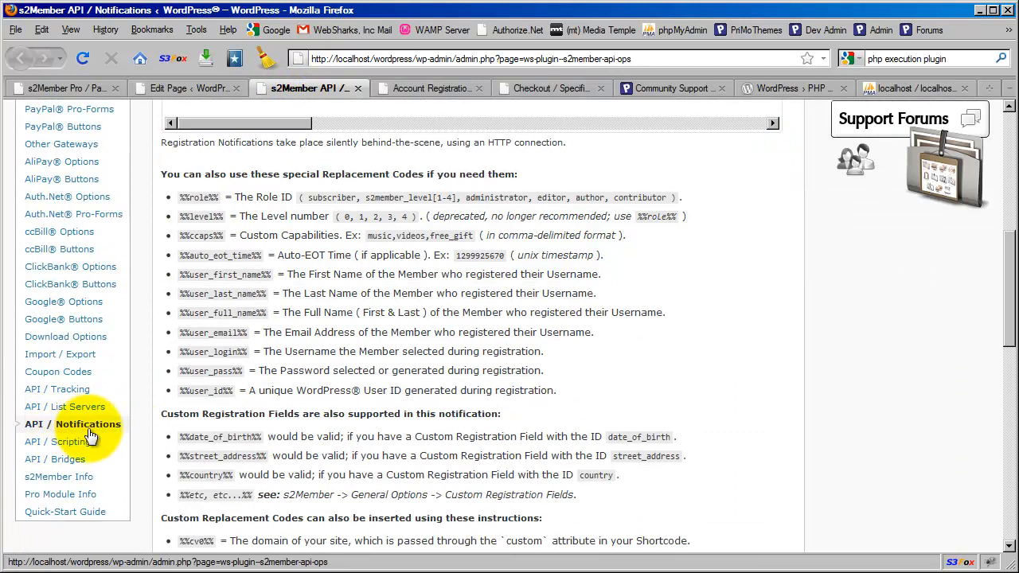
scroll(139, 372, "up", 9)
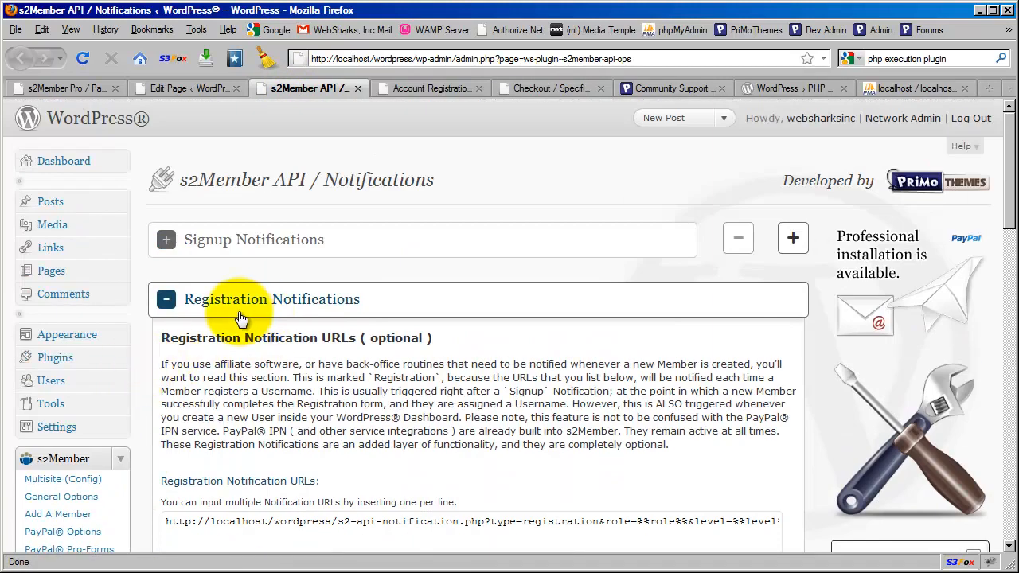
scroll(338, 317, "down", 4)
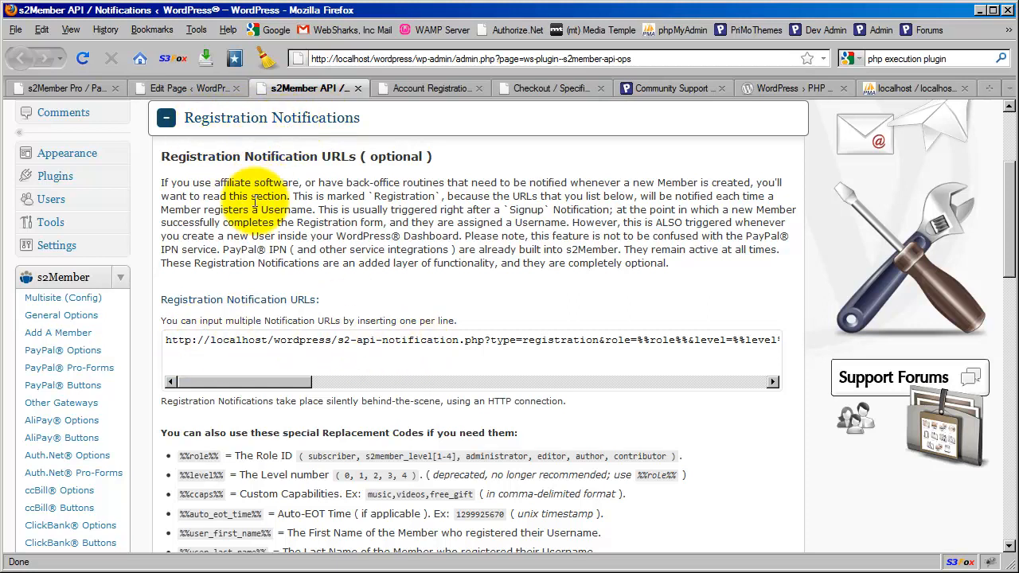
scroll(257, 217, "down", 2)
scroll(257, 216, "down", 2)
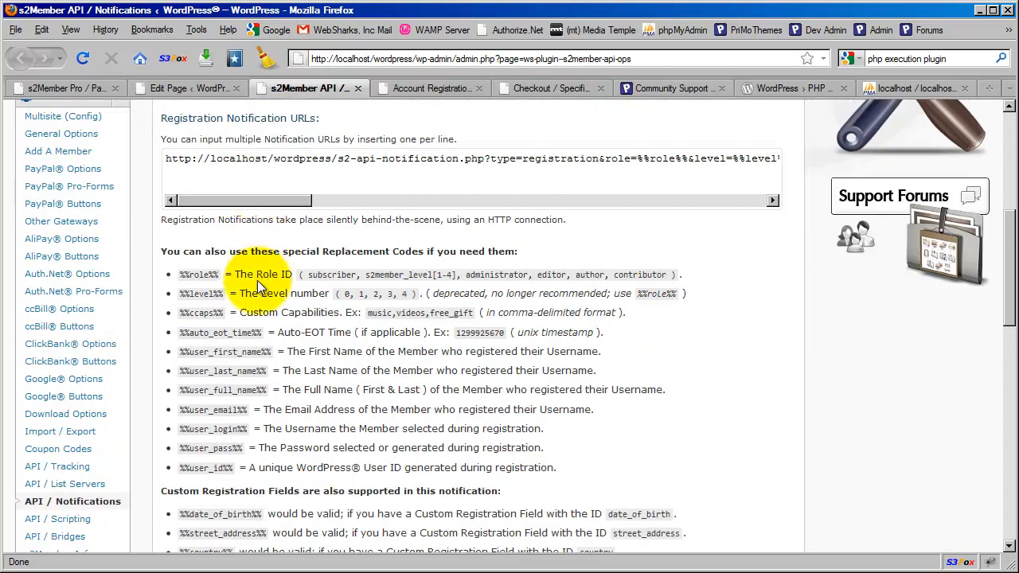
scroll(242, 402, "down", 2)
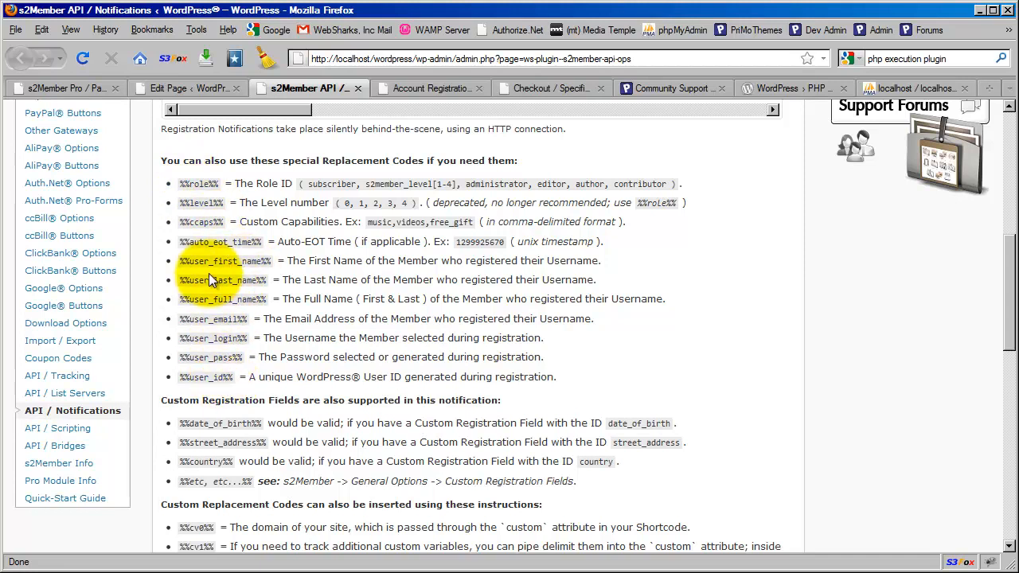
scroll(278, 254, "down", 4)
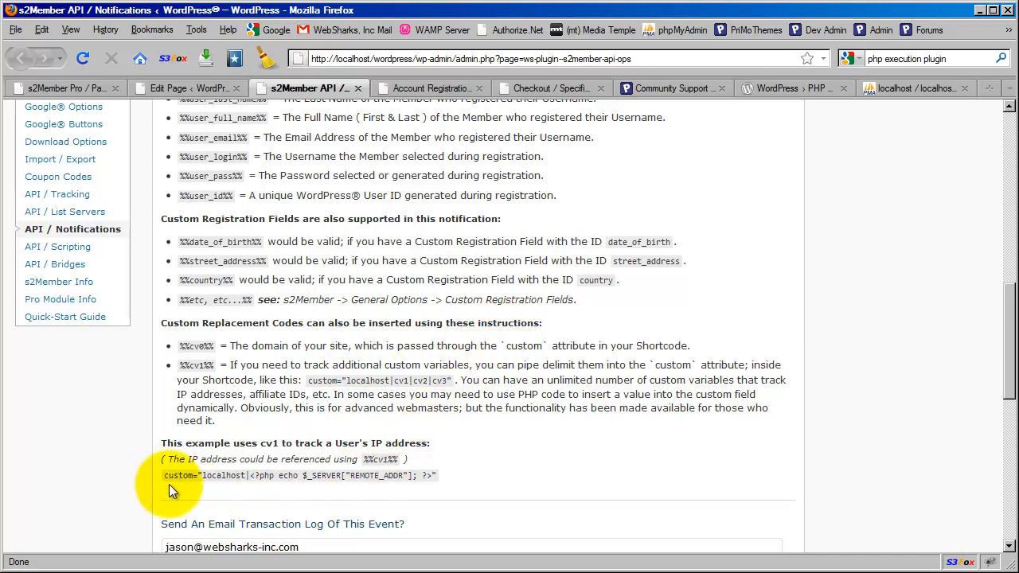
Step: Compare the example custom attribute code with the page's PHP echo of the voucher parameter
left_click_drag(198, 475, 423, 475)
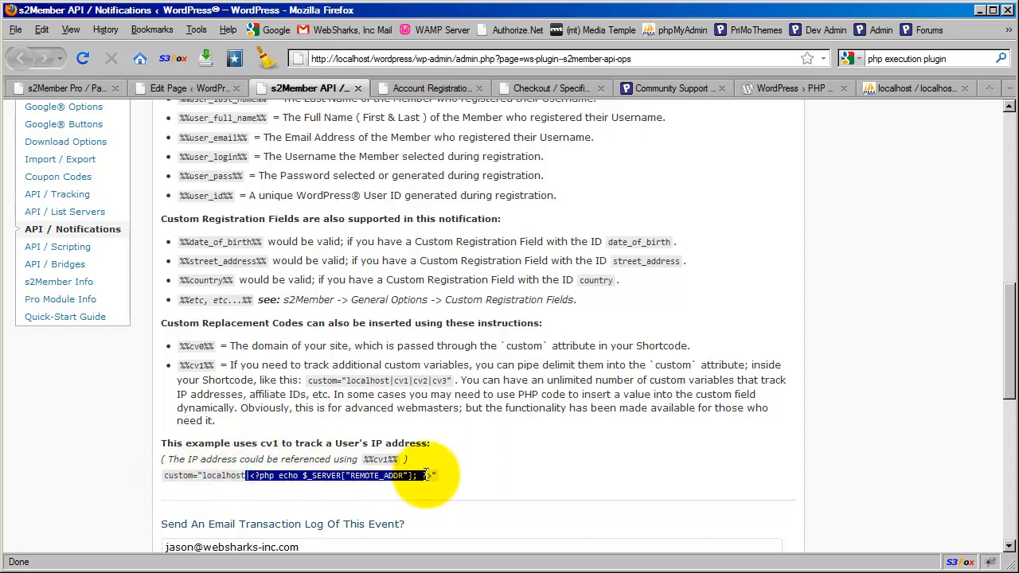
left_click(333, 487)
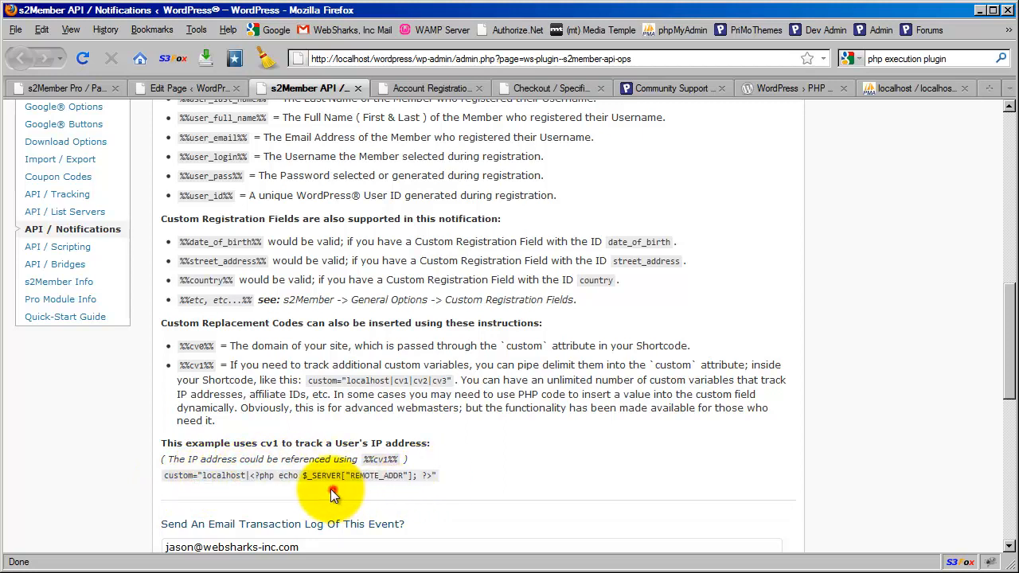
left_click_drag(304, 475, 415, 476)
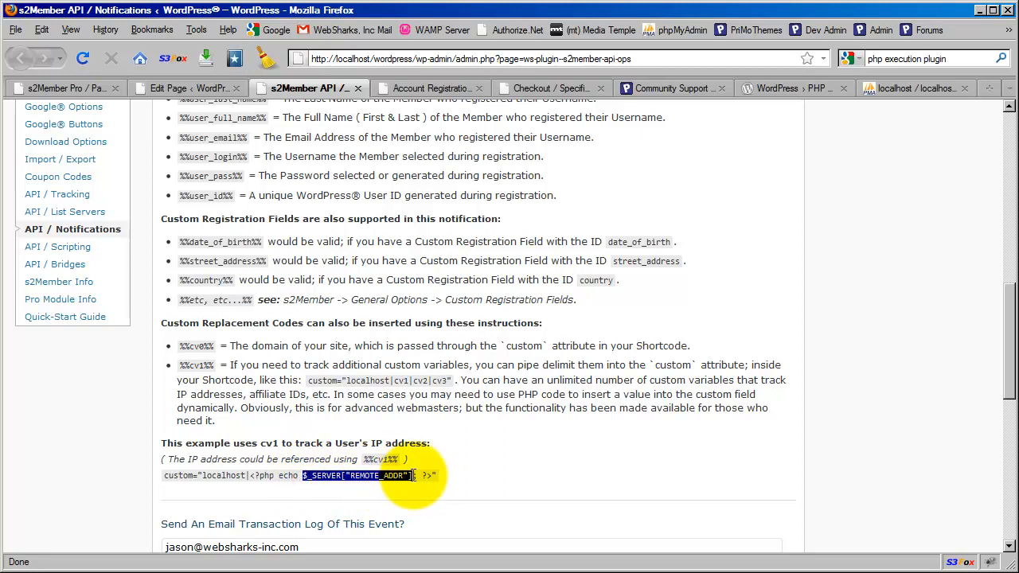
left_click(275, 478)
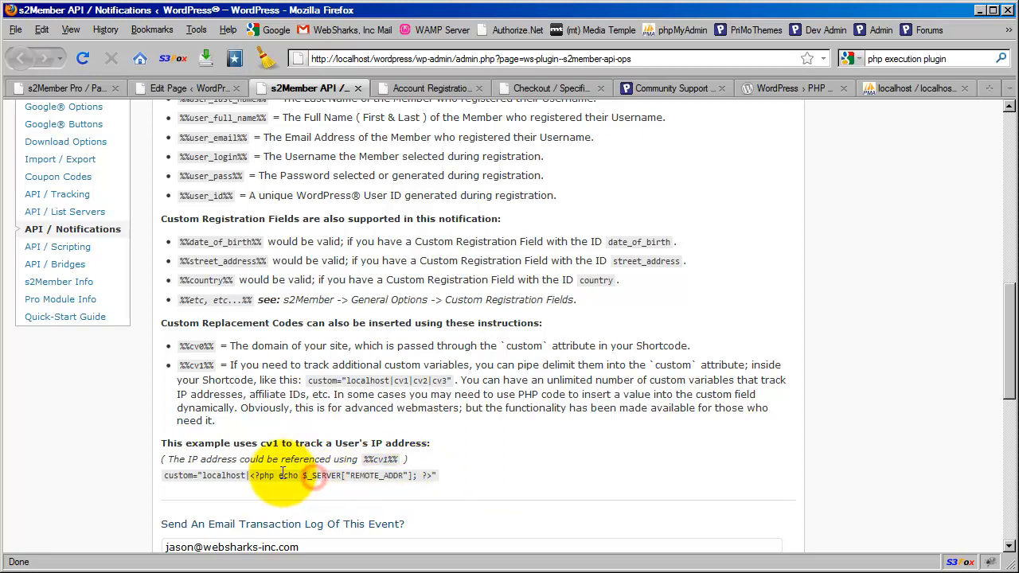
left_click(192, 93)
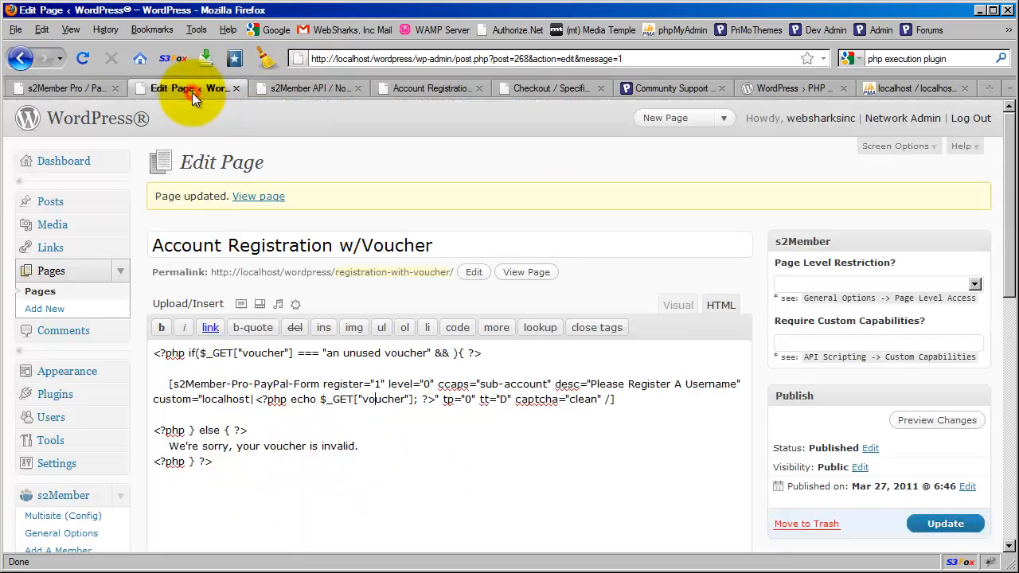
left_click_drag(255, 400, 434, 401)
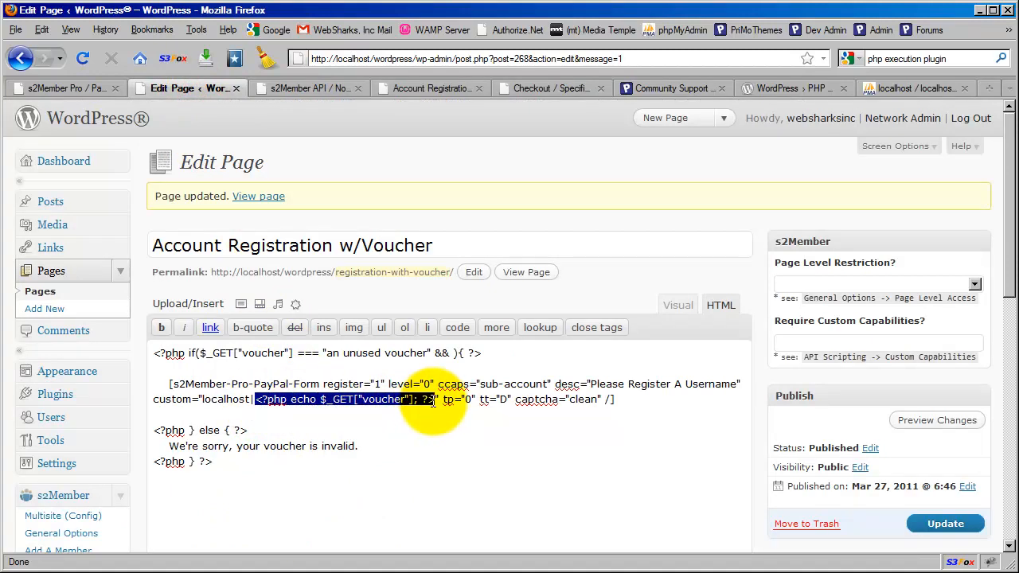
left_click(371, 403)
left_click(302, 90)
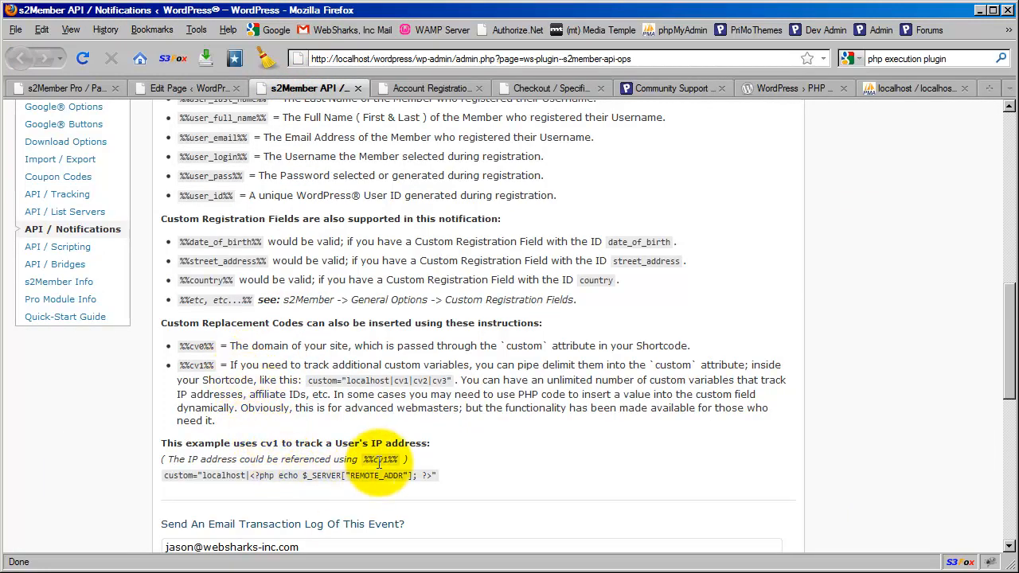
Step: Copy the %%cv1%% replacement code and scroll up to Registration Notifications
left_click_drag(250, 477, 426, 476)
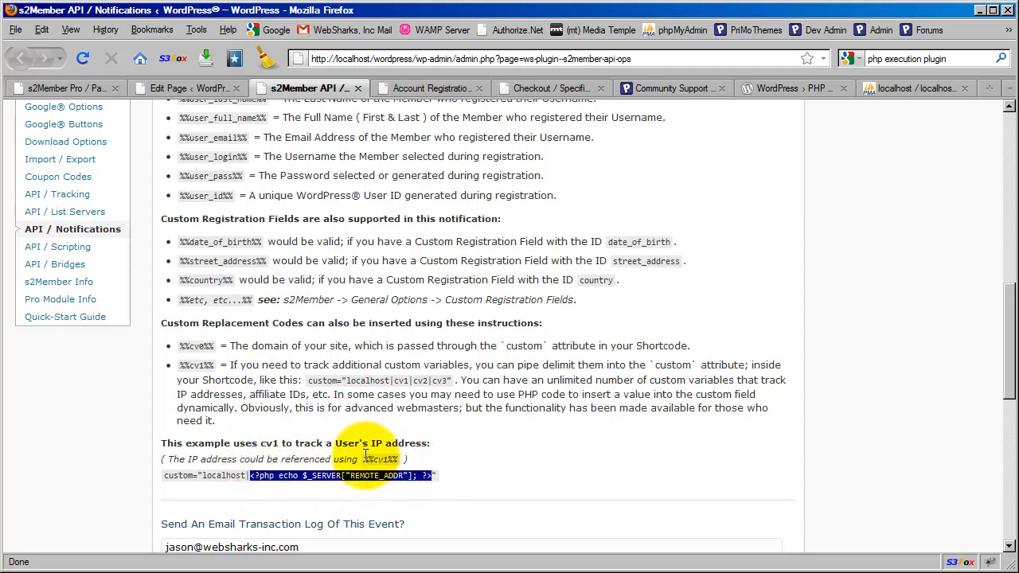
left_click_drag(364, 460, 398, 461)
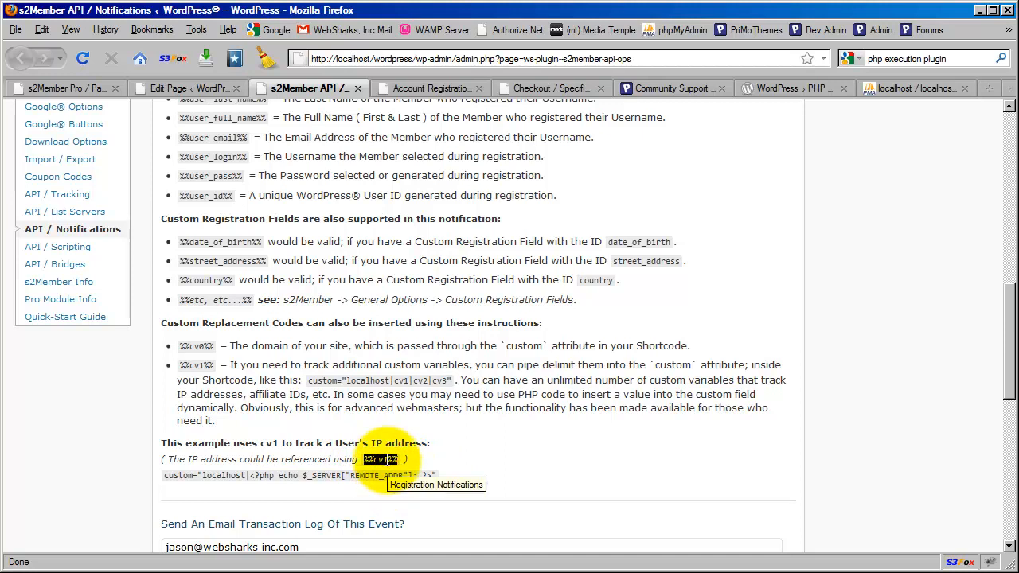
right_click(387, 460)
left_click(415, 468)
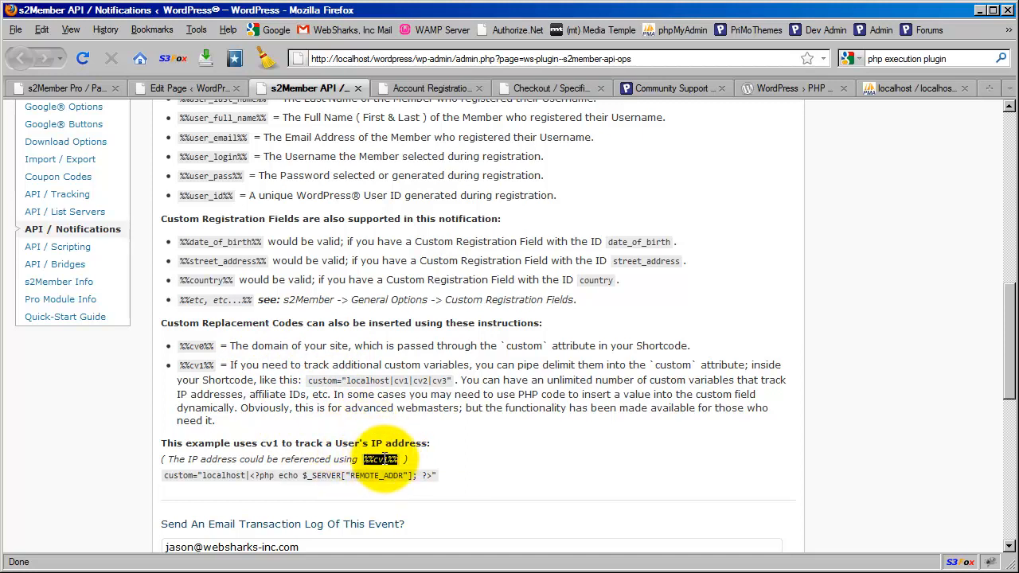
right_click(415, 460)
left_click(413, 470)
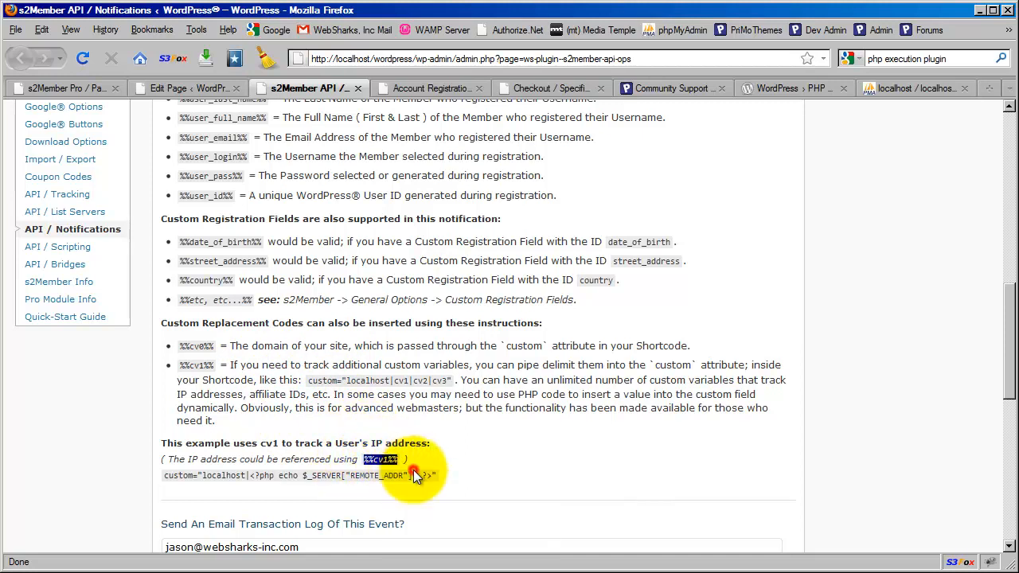
scroll(422, 465, "up", 4)
scroll(422, 466, "up", 8)
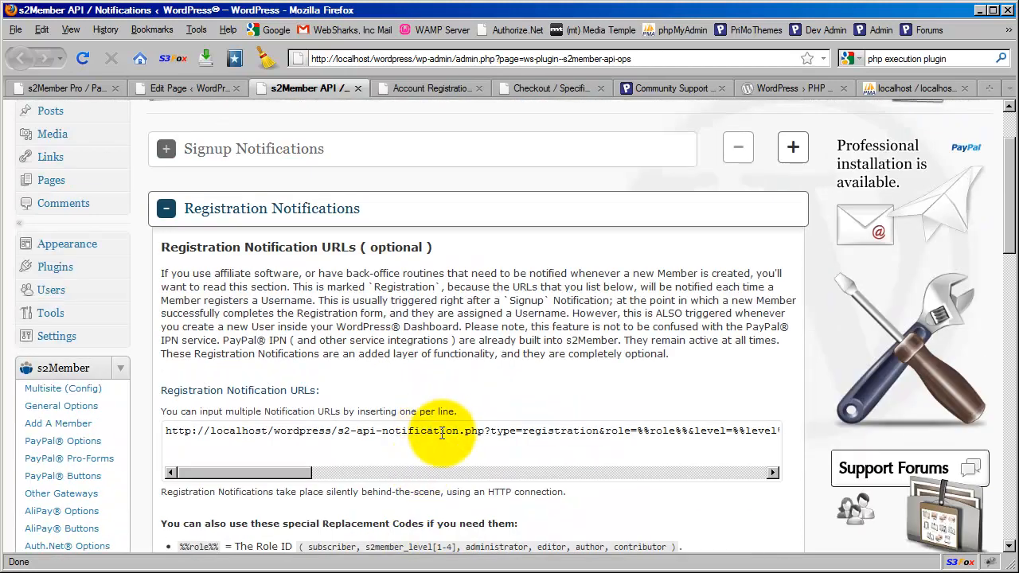
Step: Replace the notification URL's default query string with ?voucher=%%cv1%% after s2-api-notification.php
left_click_drag(493, 436, 824, 424)
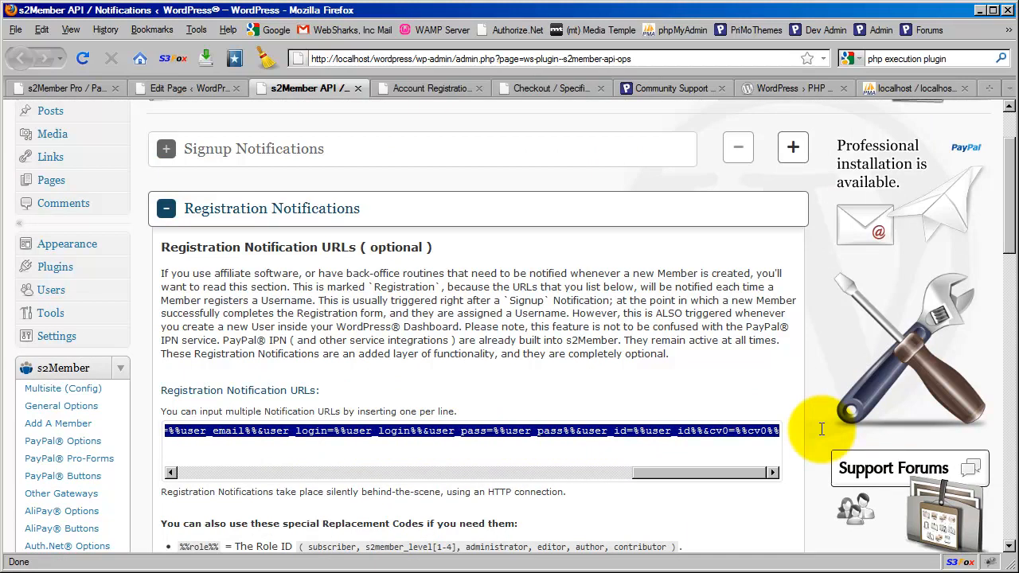
key("ctrl+v")
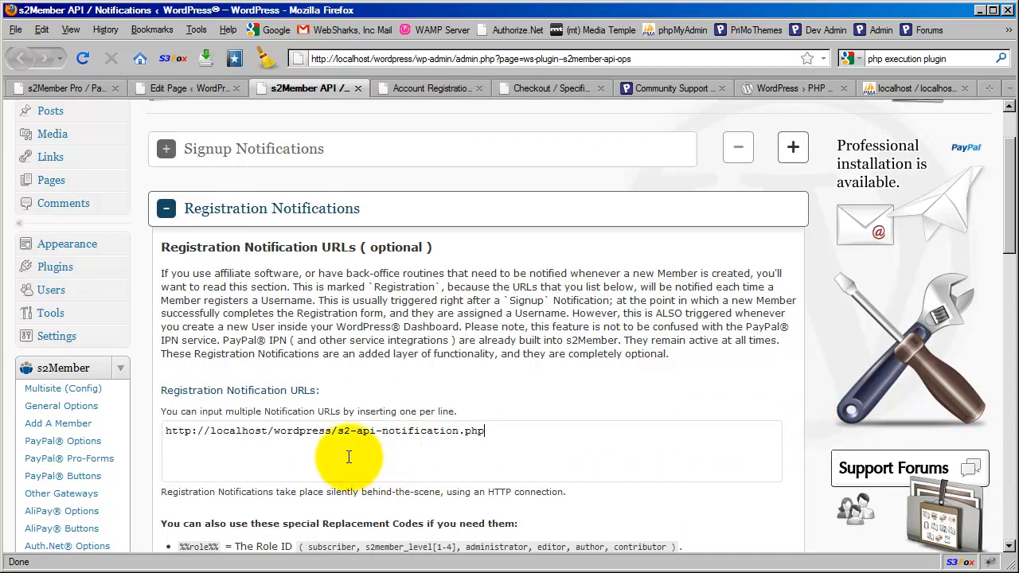
left_click_drag(335, 431, 504, 428)
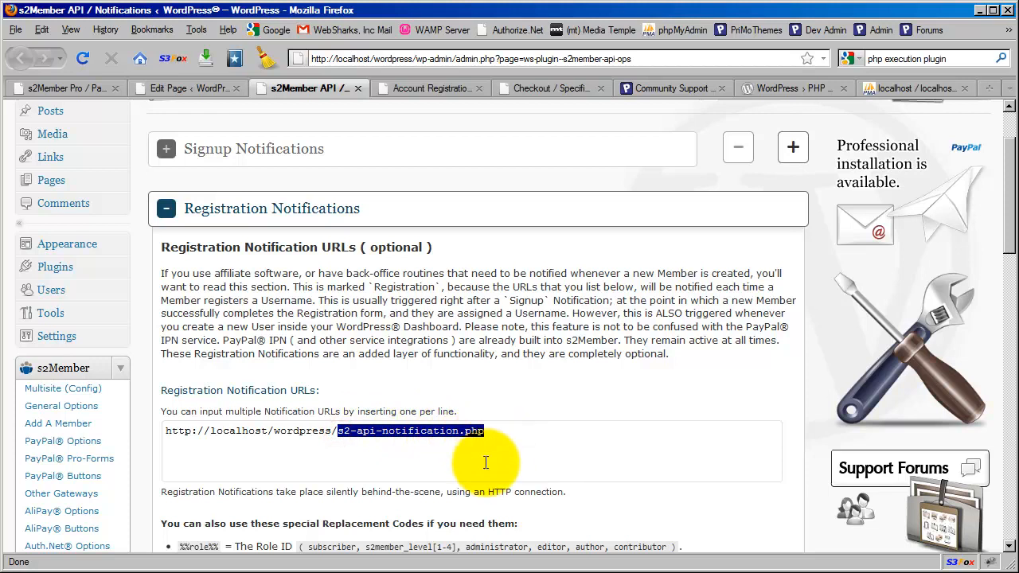
left_click(493, 432)
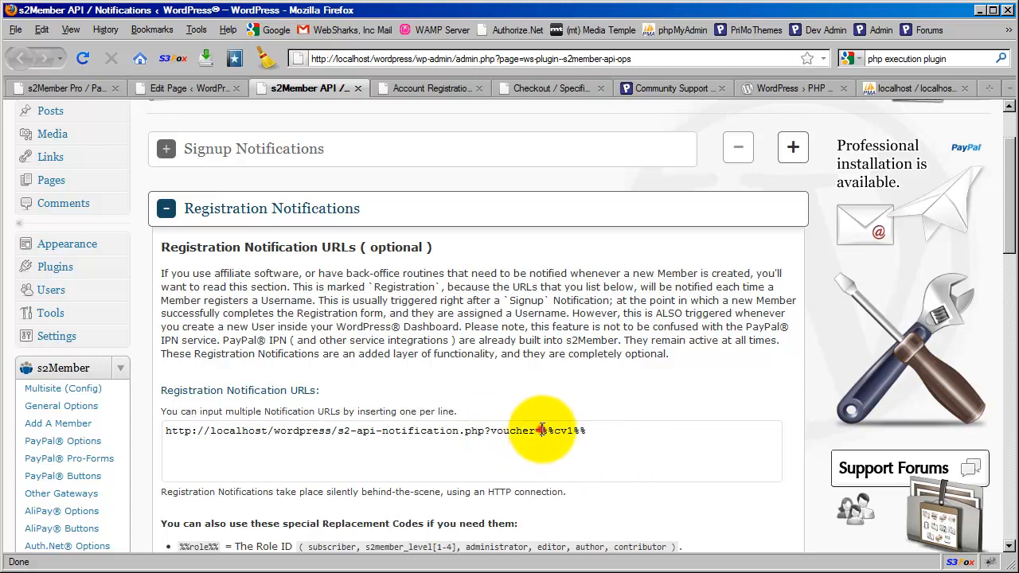
left_click_drag(541, 430, 587, 431)
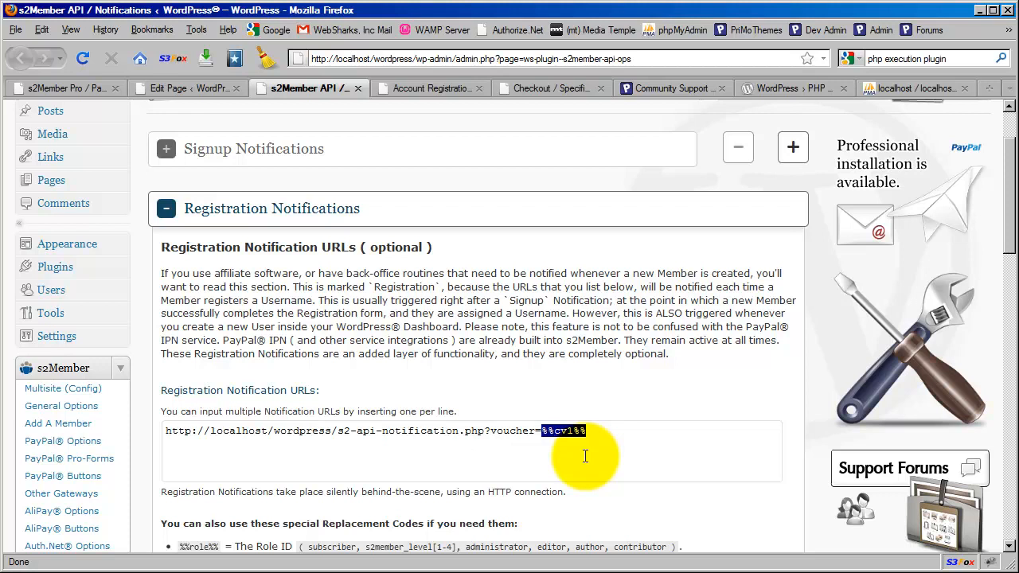
left_click(484, 433)
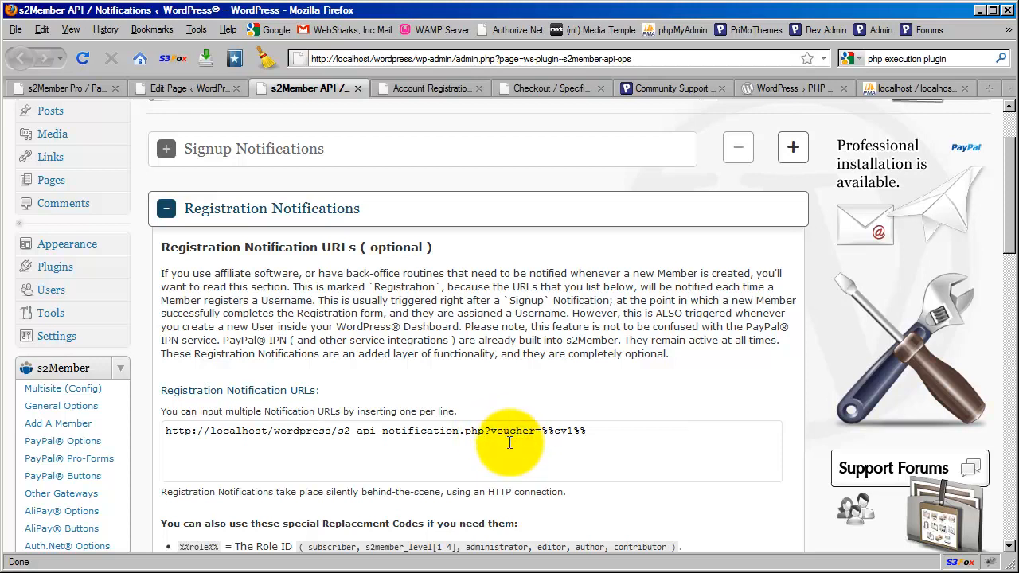
left_click(197, 91)
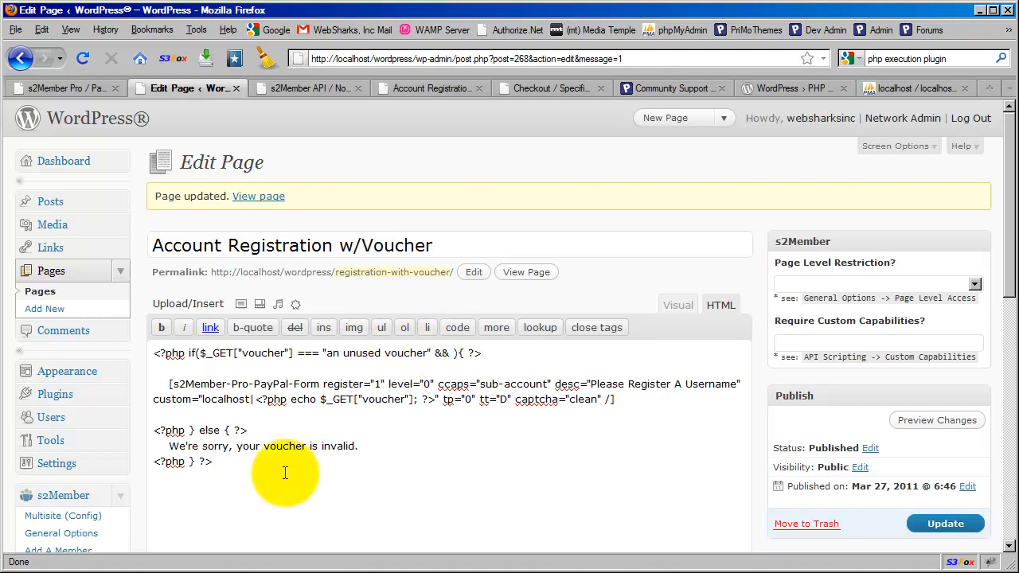
Step: Review the page's closing PHP voucher check, then go back to the s2Member API / Notifications page
left_click_drag(366, 447, 166, 446)
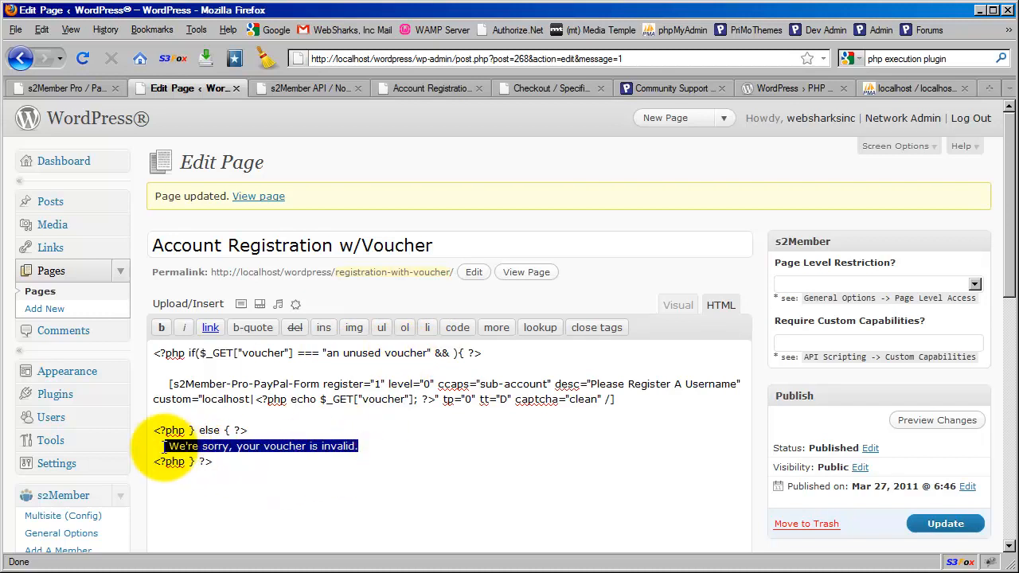
left_click(217, 459)
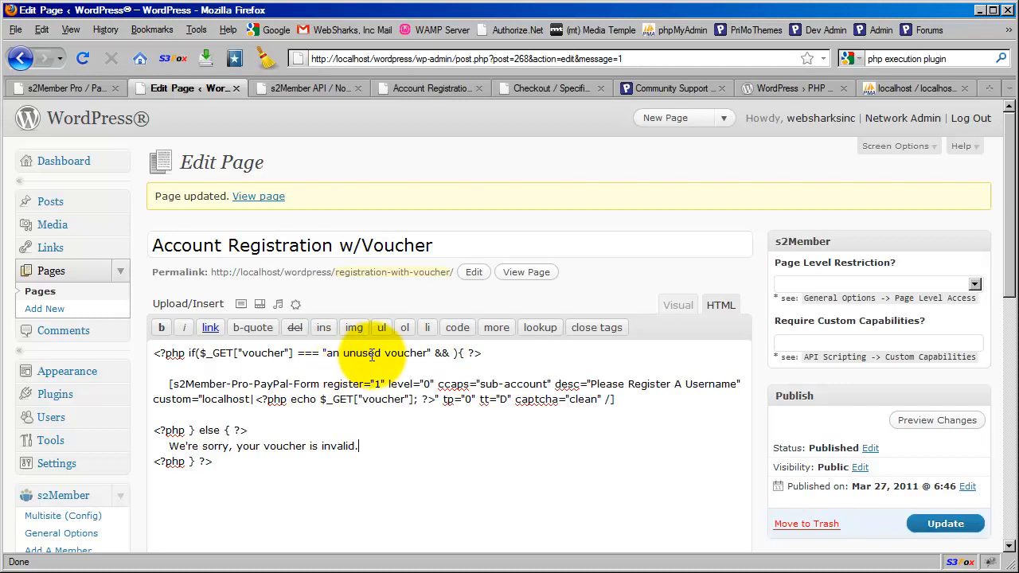
left_click(306, 88)
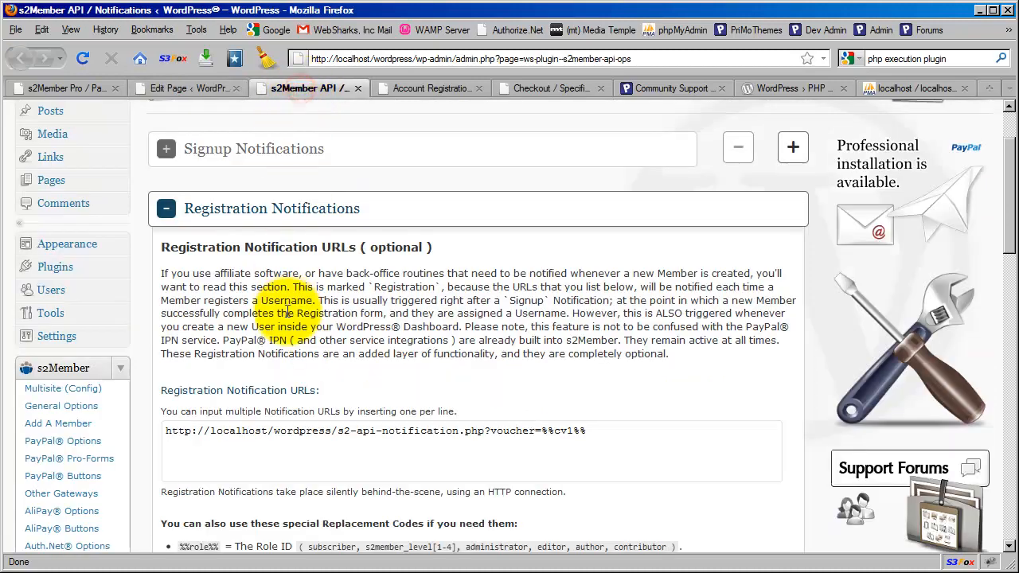
left_click(338, 430)
left_click_drag(338, 430, 482, 432)
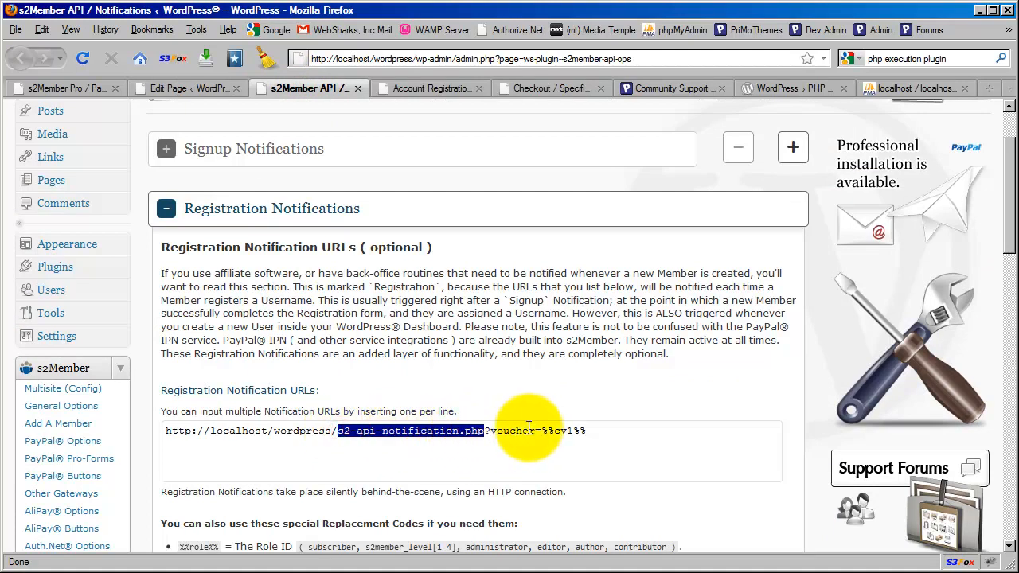
left_click(499, 392)
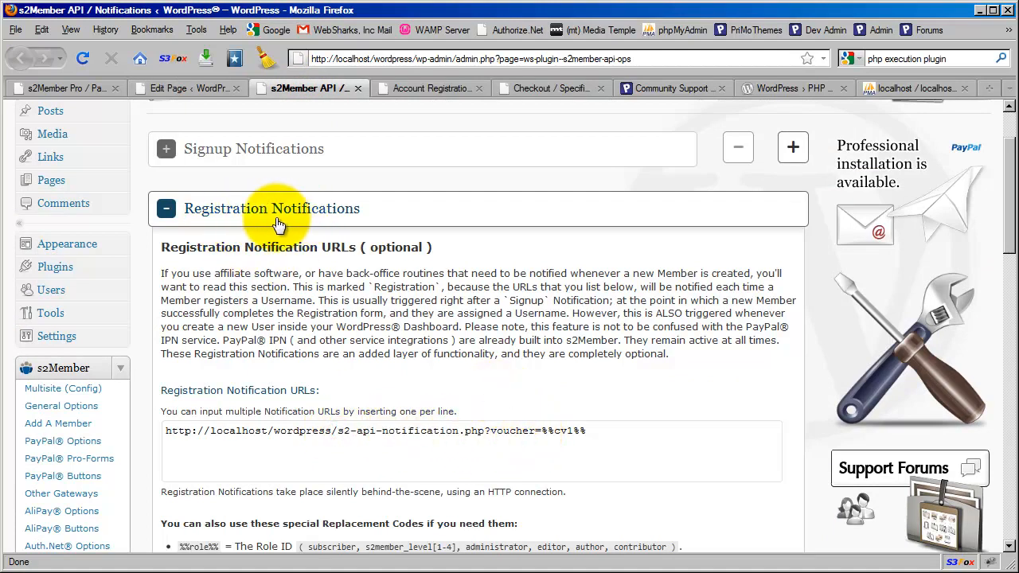